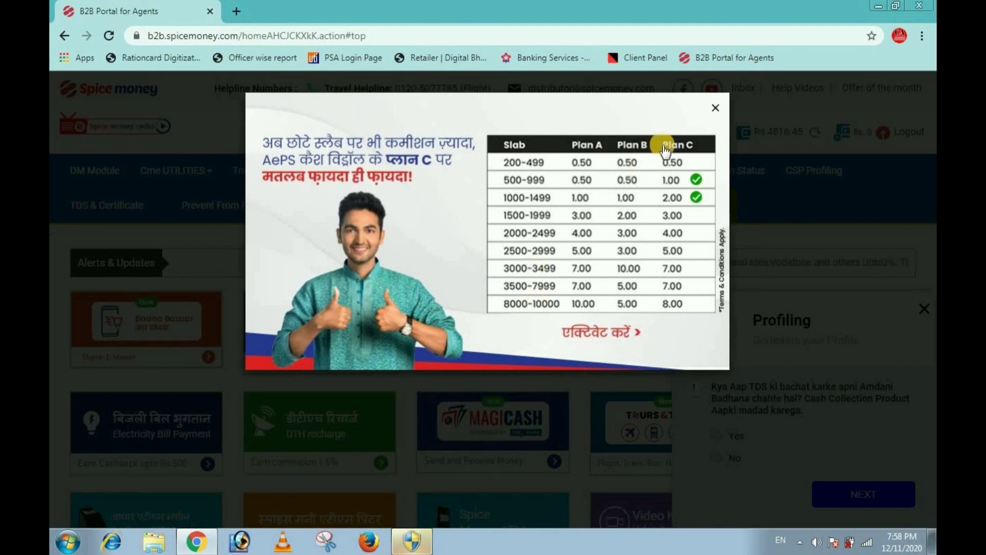
Step: Close the commission-slab offer and the Profiling survey popups on the dashboard
left_click(715, 108)
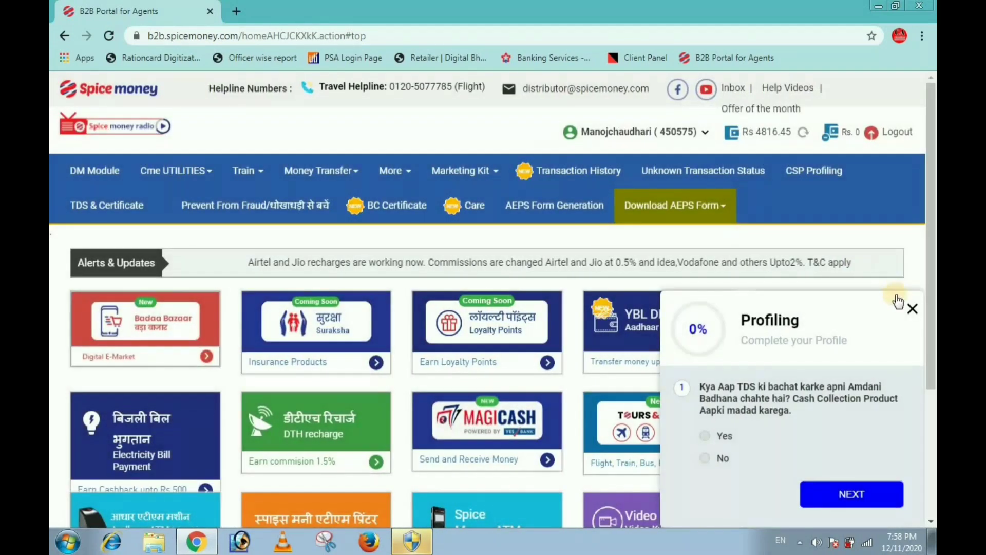
left_click(911, 309)
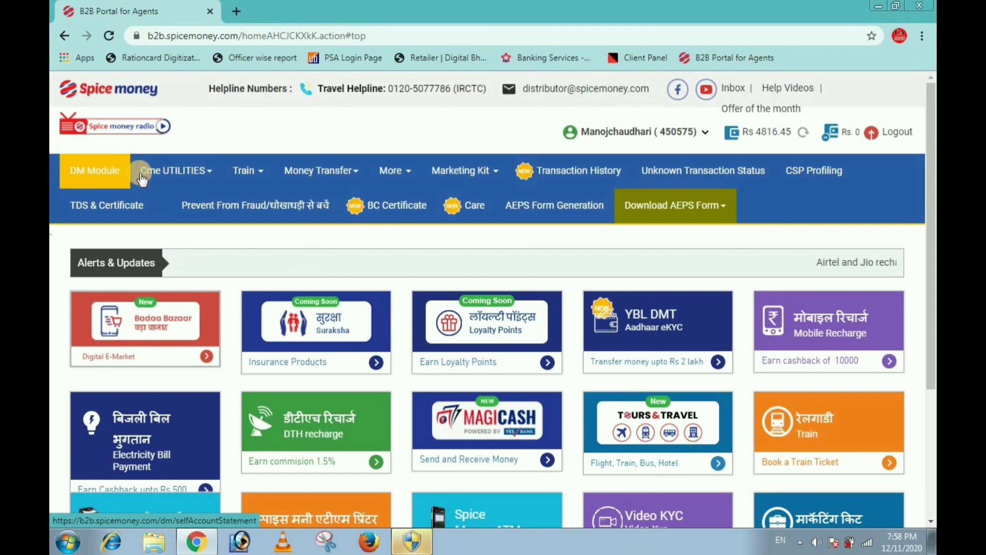
mouse_move(309, 173)
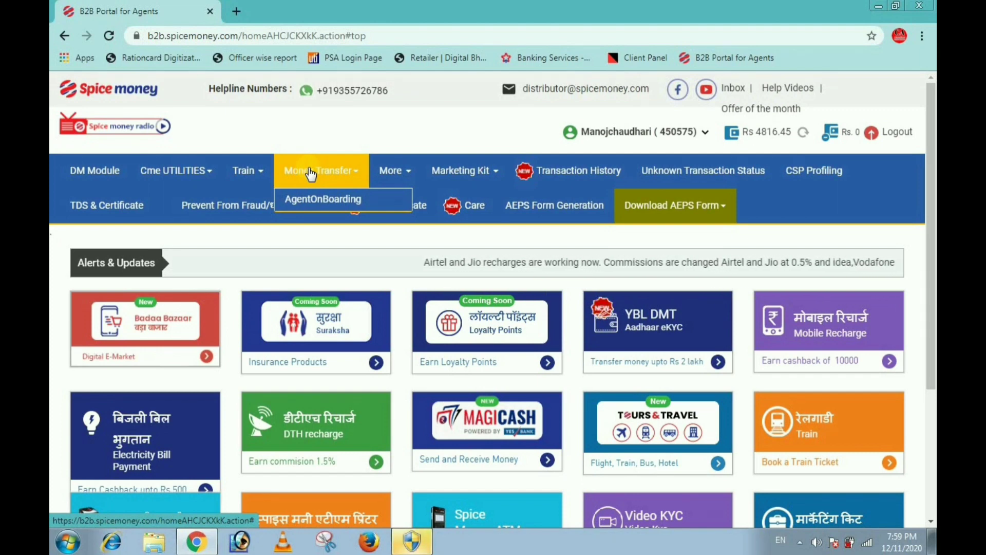
Step: Launch AgentOnBoarding from Money Transfer and start a New Agent form in the new tab
left_click(312, 199)
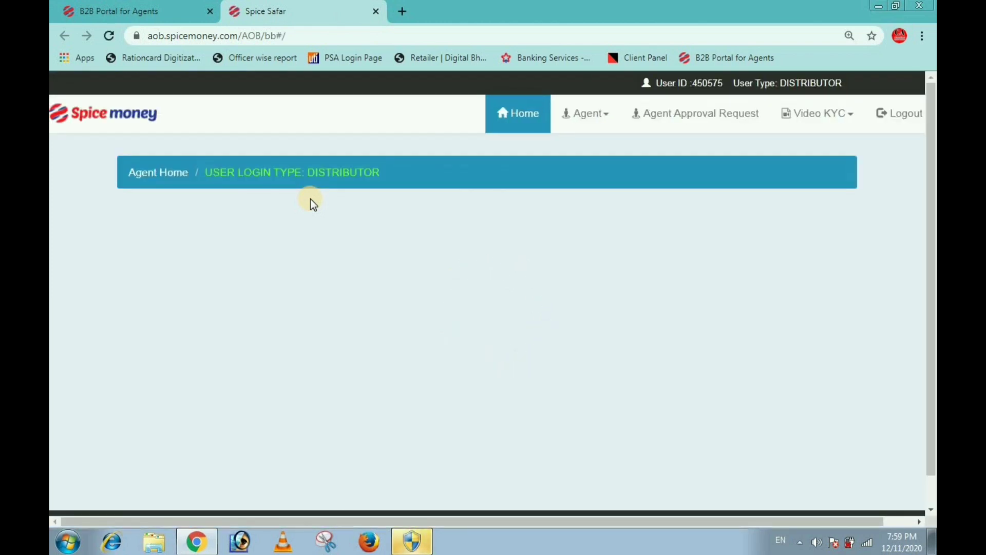
left_click(600, 118)
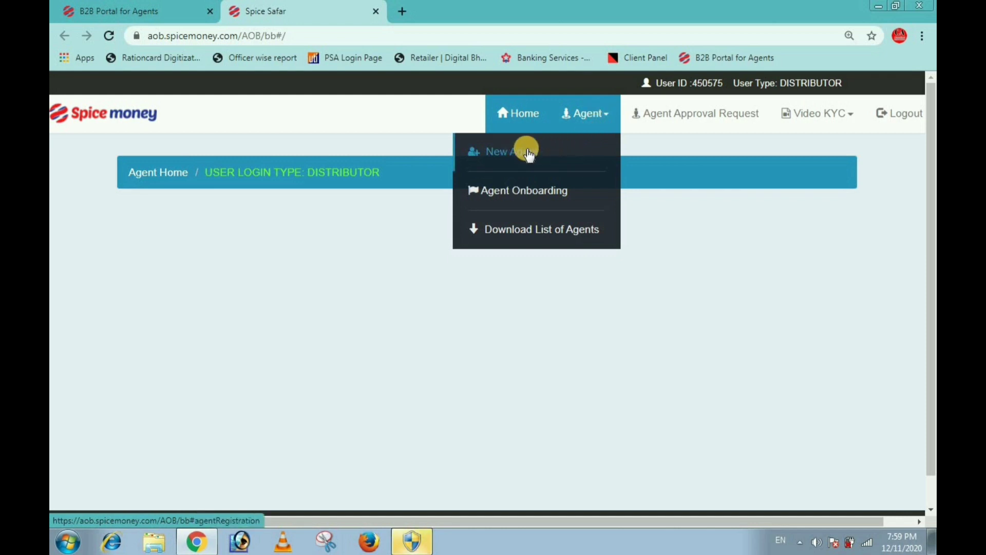
left_click(528, 153)
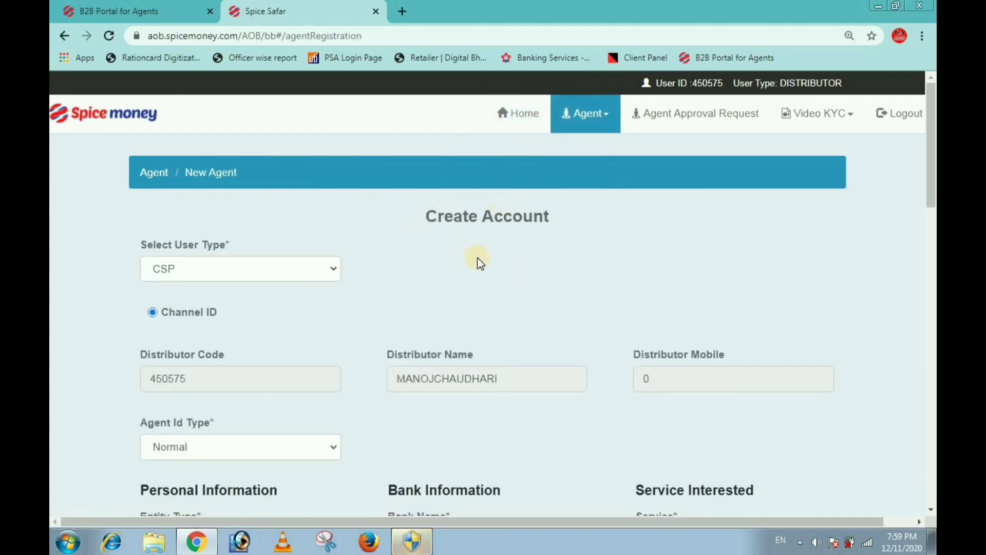
Step: Choose Individual as the Entity Type, then scroll down through the registration form
scroll(426, 267, "down", 1)
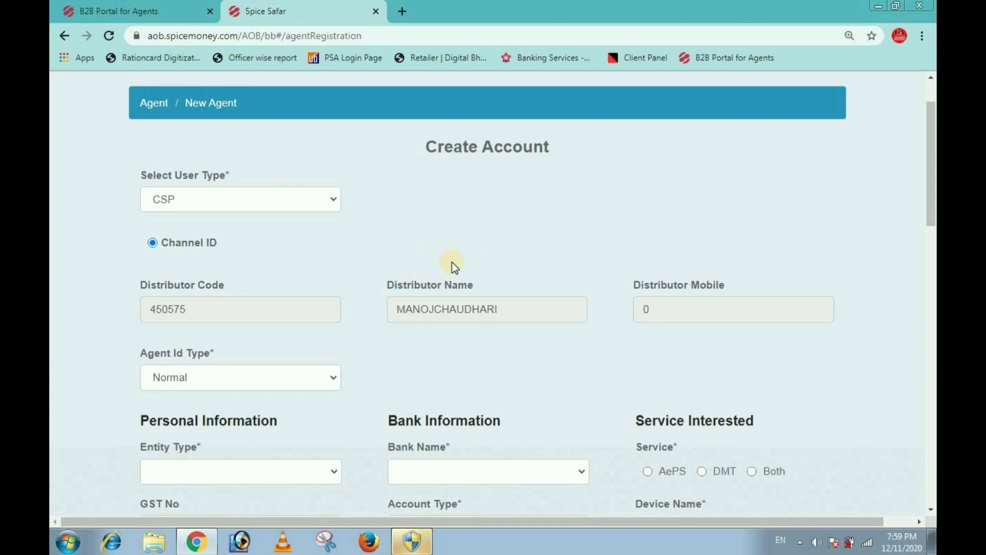
scroll(426, 267, "down", 2)
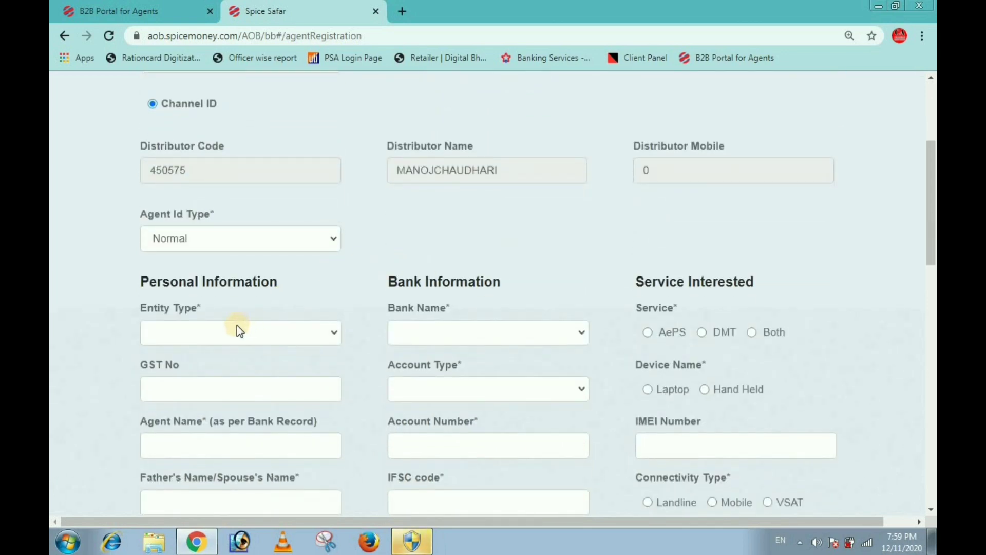
left_click(197, 332)
left_click(193, 352)
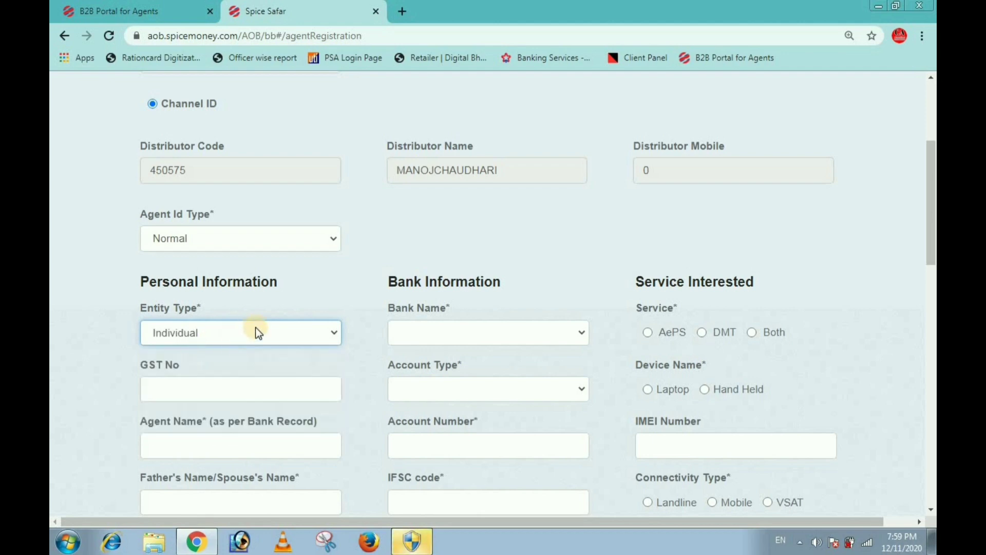
scroll(260, 330, "down", 2)
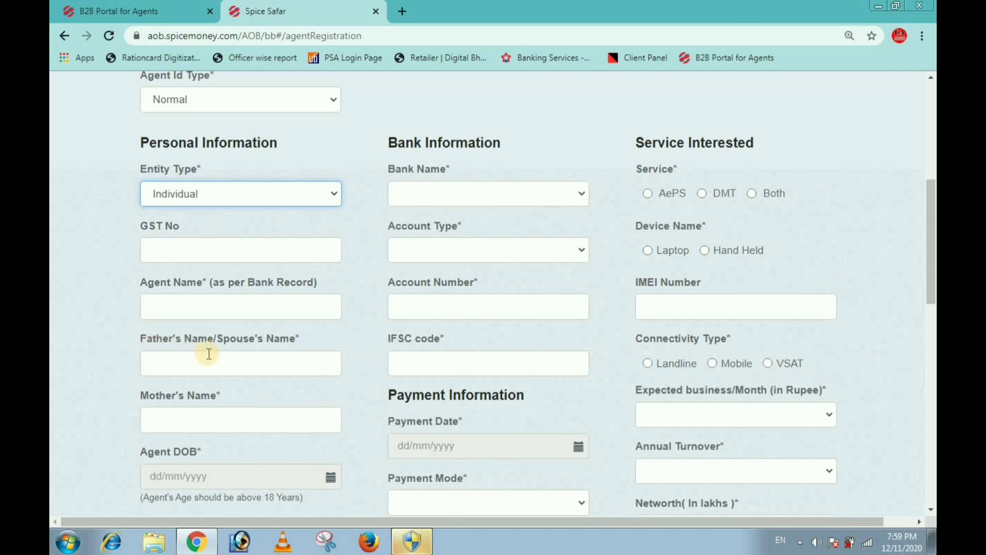
scroll(209, 353, "down", 1)
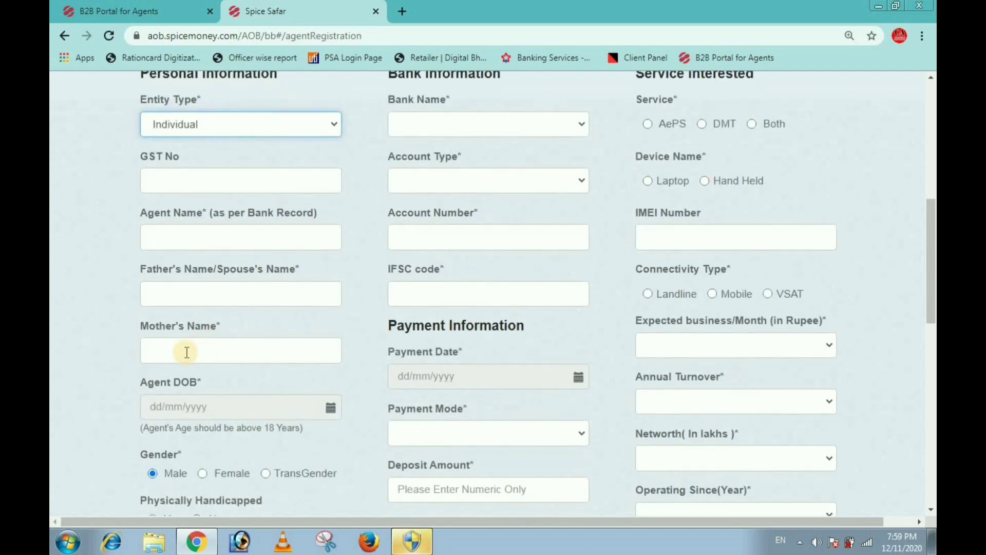
scroll(252, 351, "down", 1)
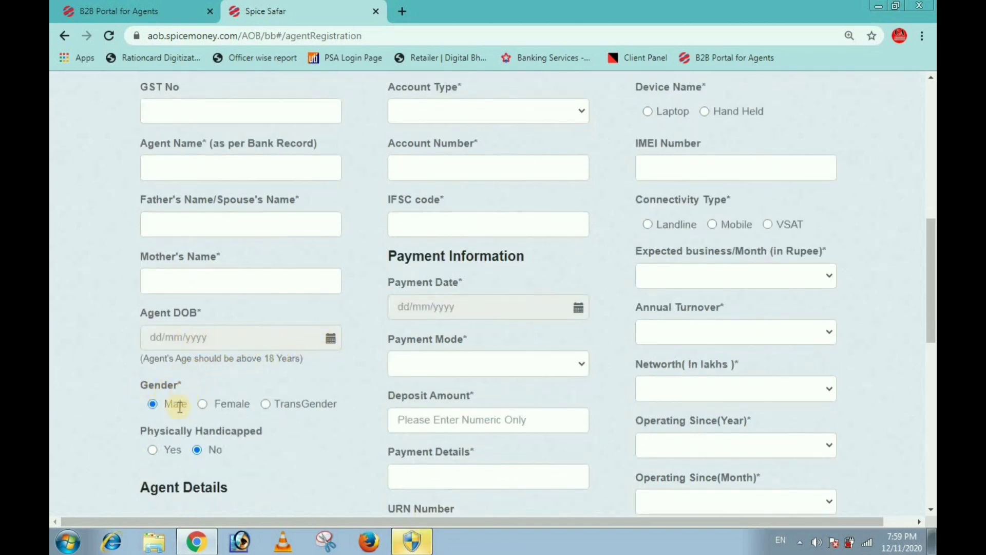
scroll(177, 401, "down", 1)
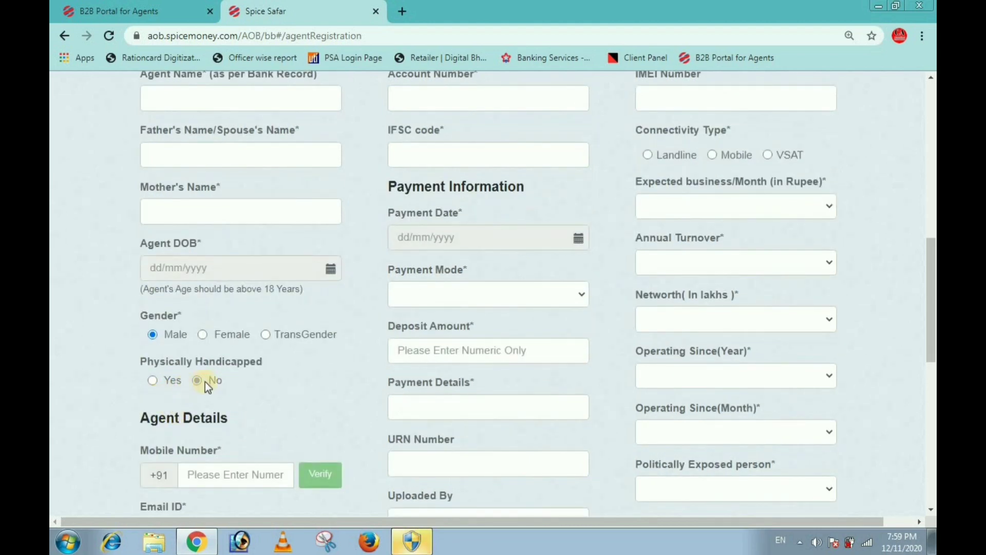
scroll(245, 381, "down", 1)
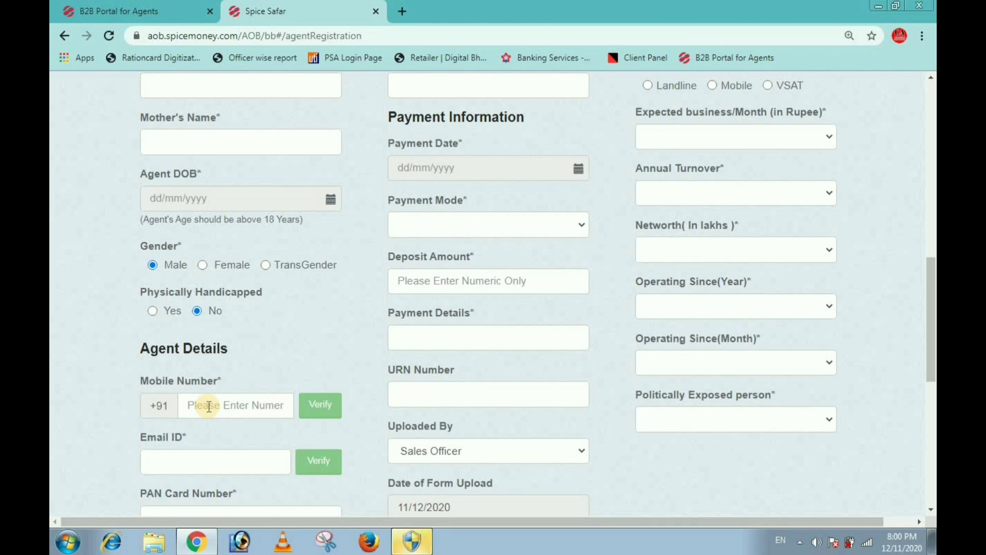
Step: Enter the agent's mobile number and verify it, finding it already registered
left_click(209, 406)
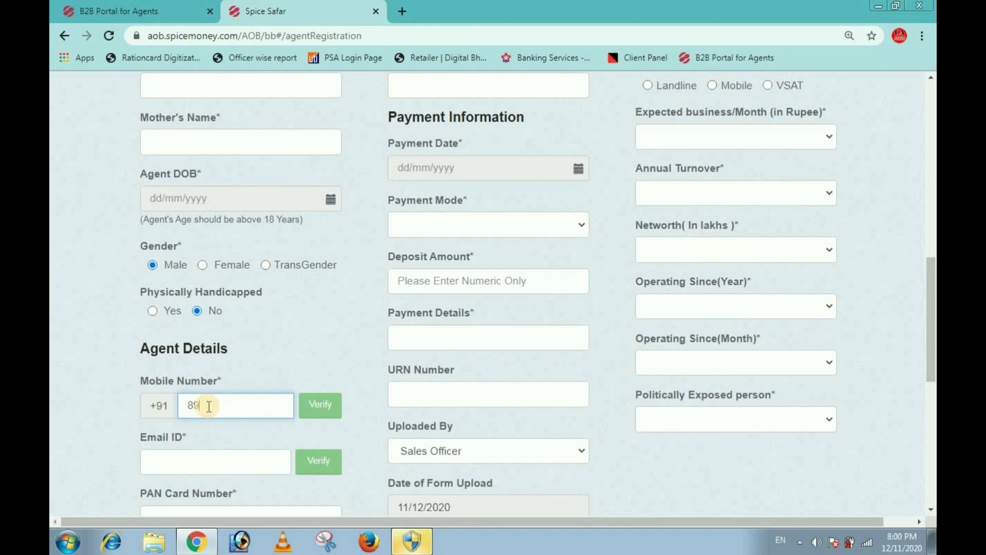
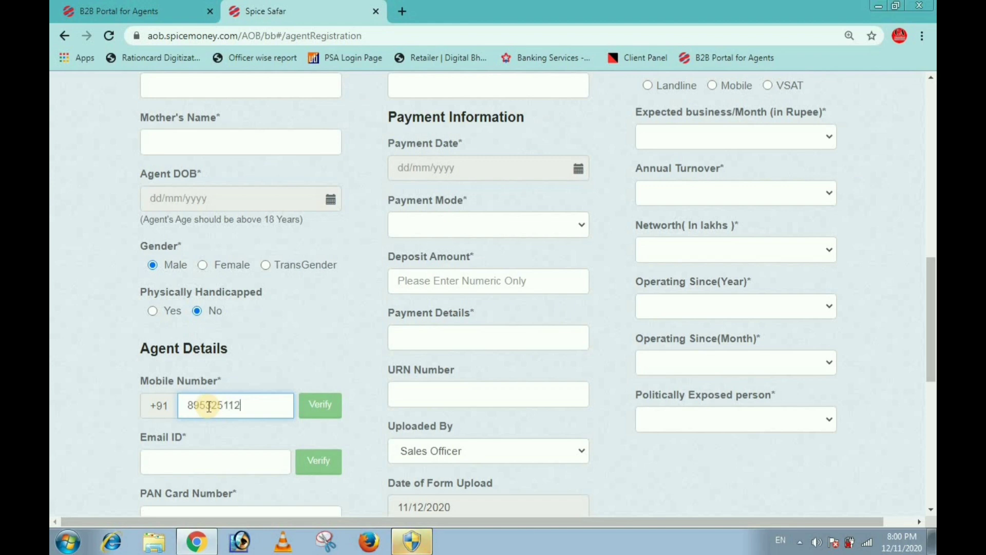
left_click(314, 410)
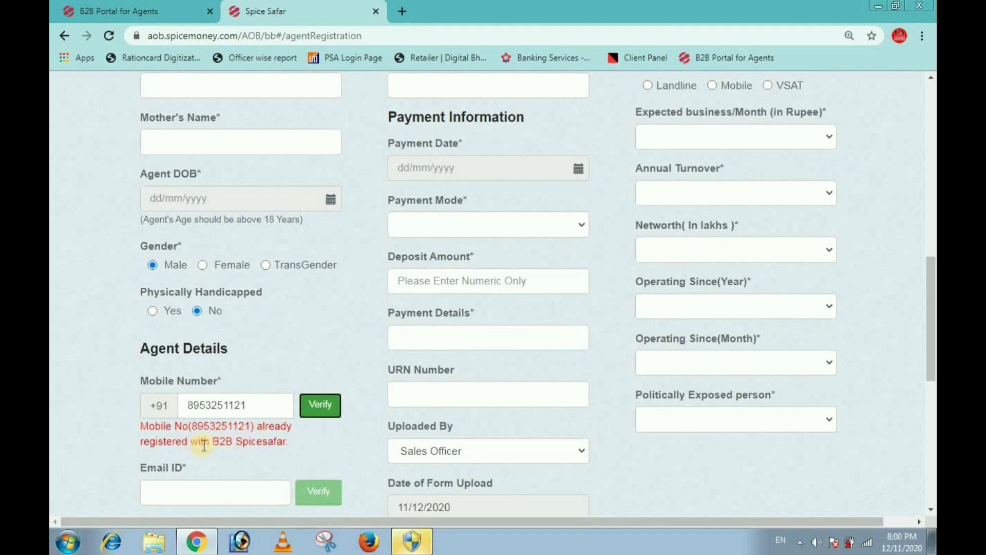
Step: Verify a second mobile number as available, then clear the Mobile Number field
left_click(269, 405)
key("BackSpace")
key("BackSpace")
key("BackSpace")
key("BackSpace")
key("BackSpace")
key("BackSpace")
key("BackSpace")
key("BackSpace")
key("BackSpace")
key("BackSpace")
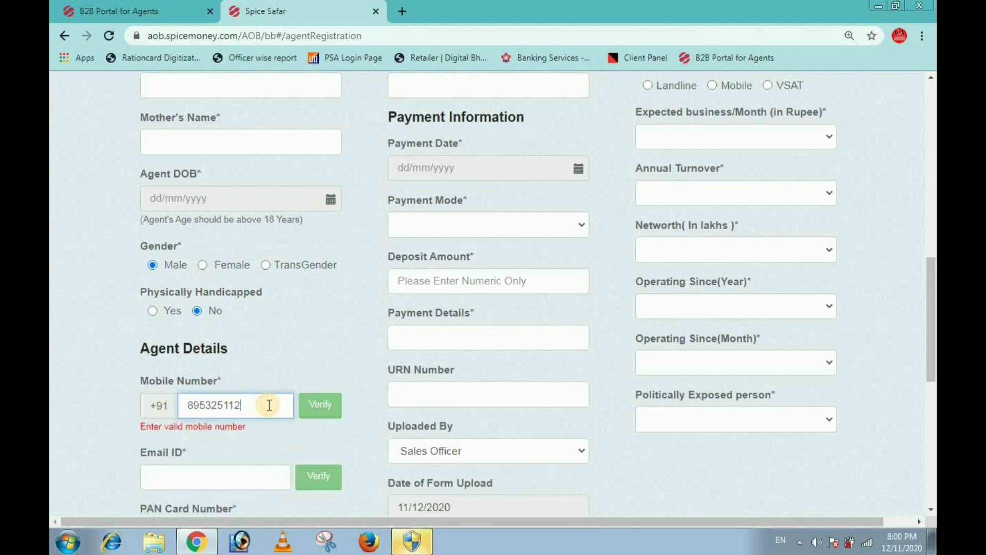
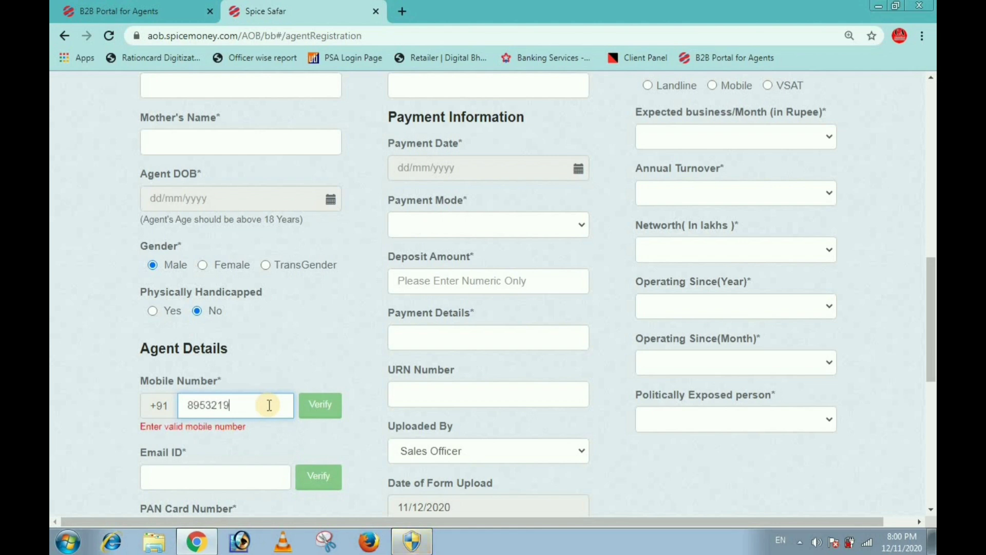
left_click(323, 405)
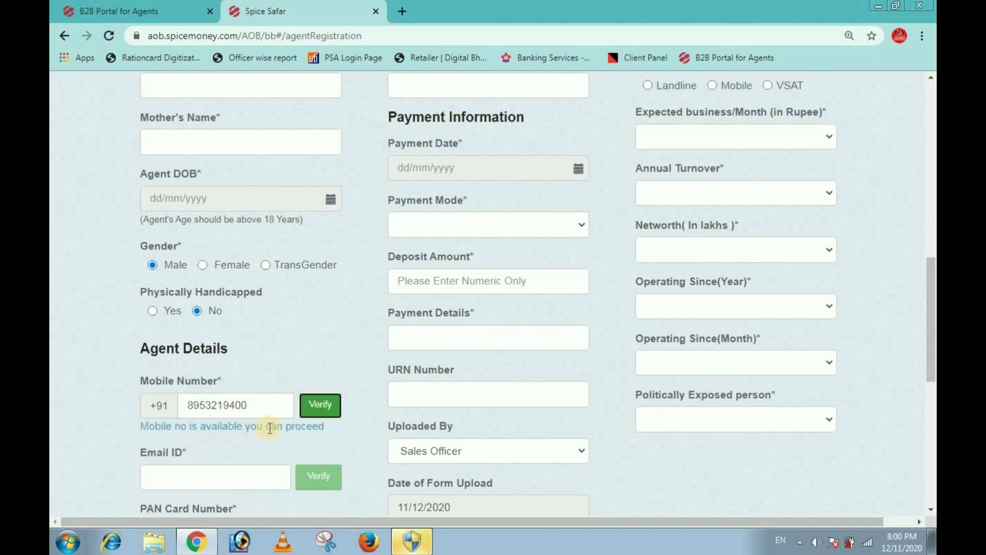
left_click(269, 406)
key("BackSpace")
key("BackSpace")
key("BackSpace")
key("BackSpace")
key("BackSpace")
key("BackSpace")
key("BackSpace")
key("BackSpace")
key("BackSpace")
key("BackSpace")
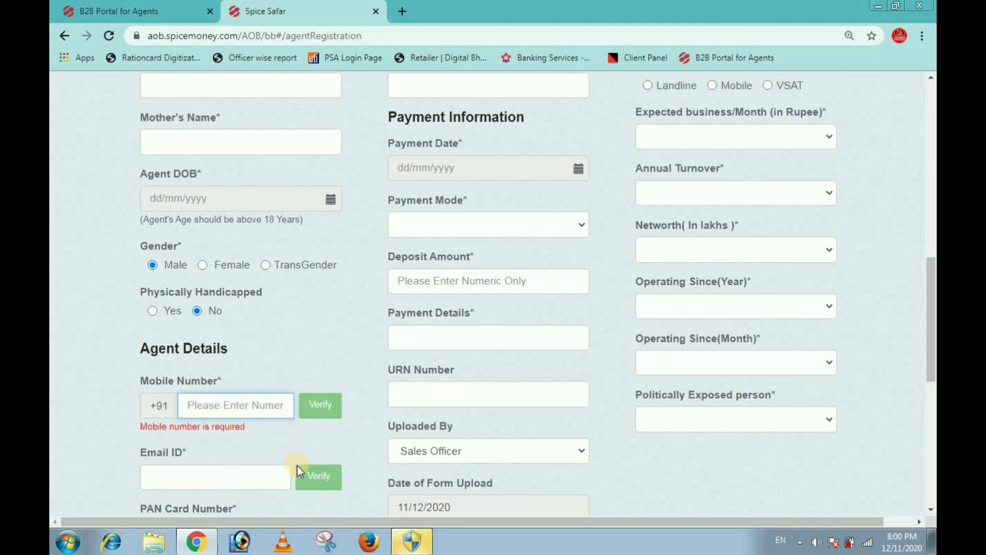
Step: Set Category to OBC, leaving Marital Status unselected
scroll(287, 451, "down", 1)
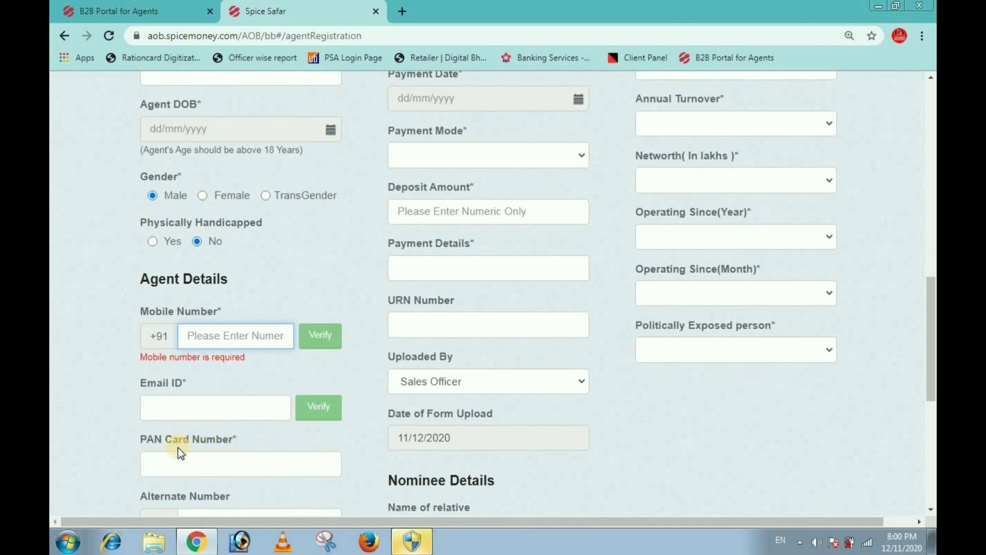
scroll(210, 468, "down", 1)
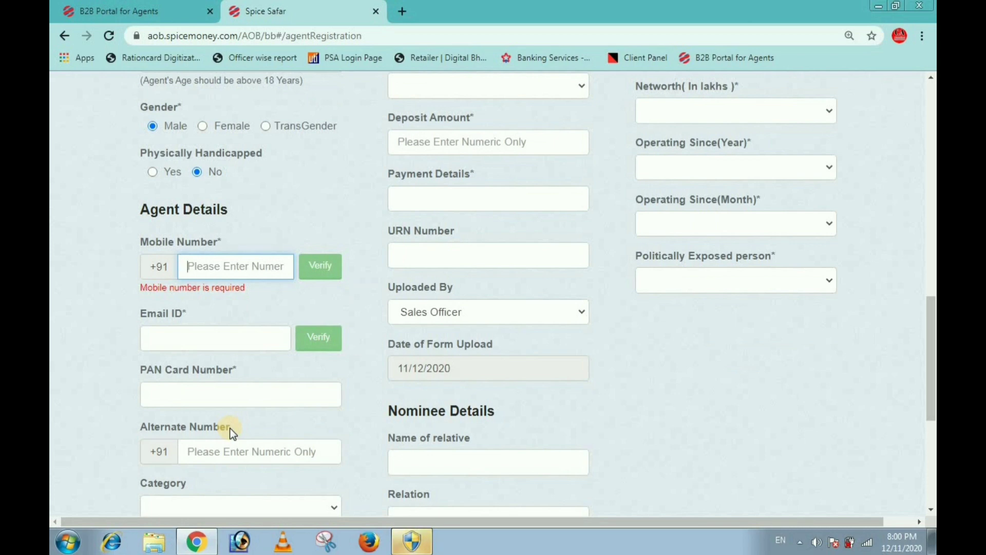
scroll(231, 432, "down", 3)
left_click(219, 368)
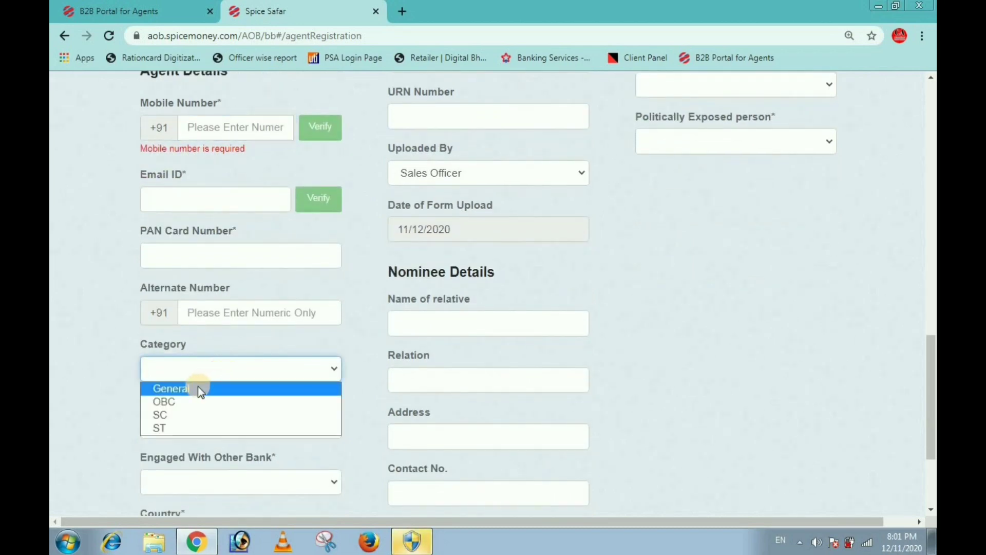
left_click(181, 399)
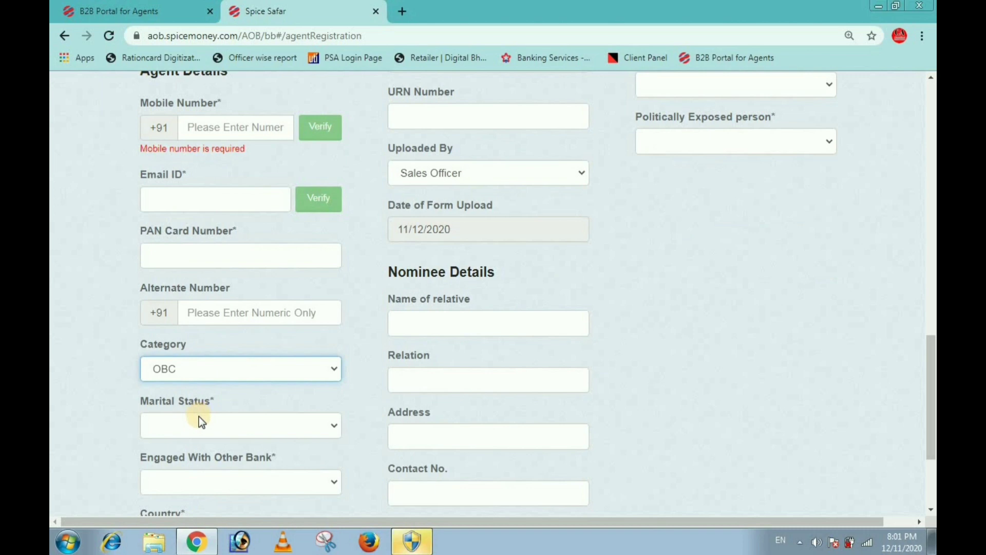
left_click(199, 423)
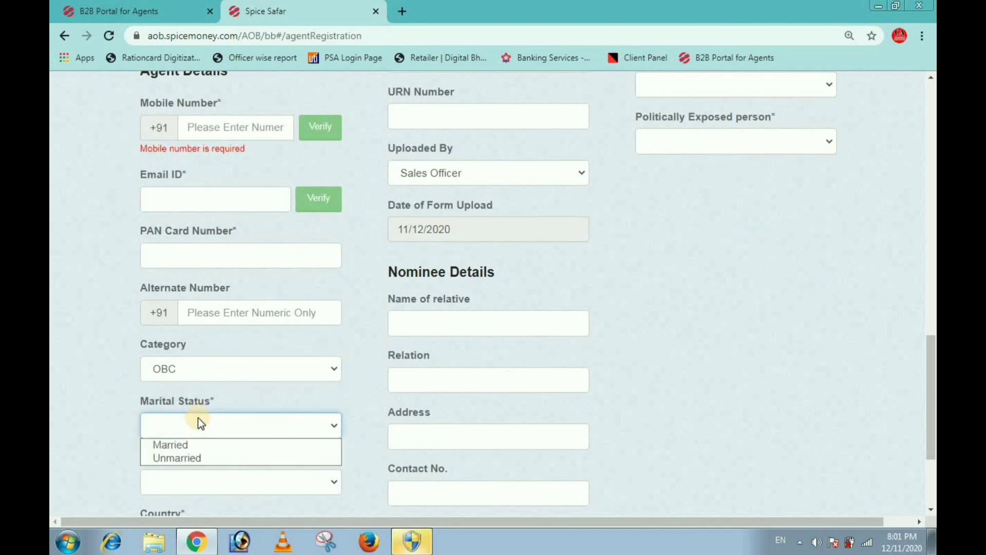
left_click(245, 398)
Step: Answer No for Engaged With Other Bank
scroll(242, 413, "down", 1)
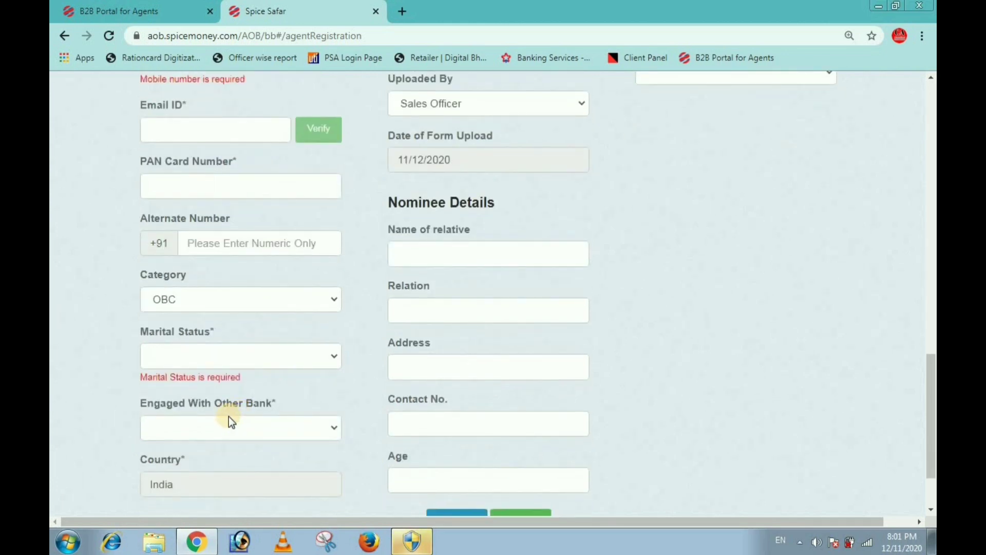
left_click(229, 421)
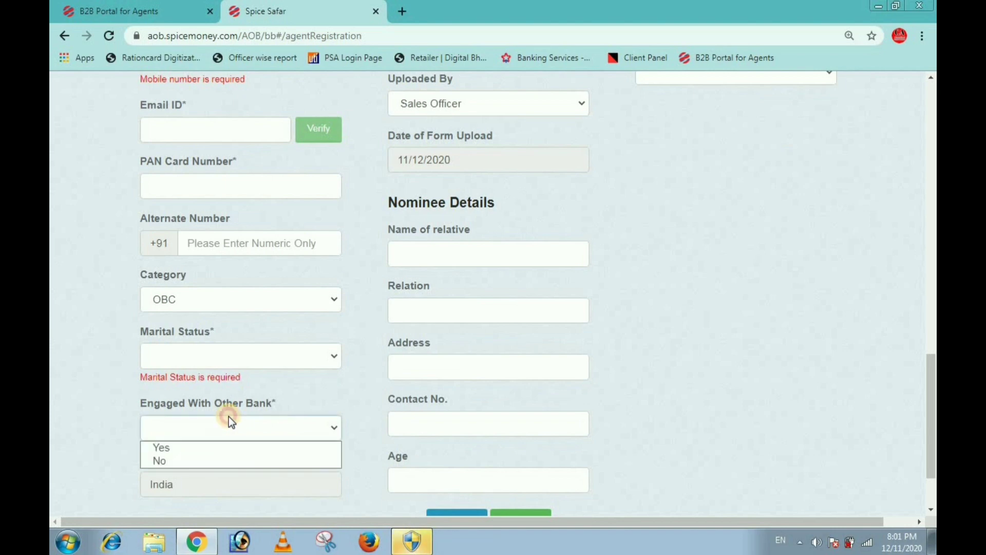
left_click(163, 461)
scroll(286, 436, "up", 4)
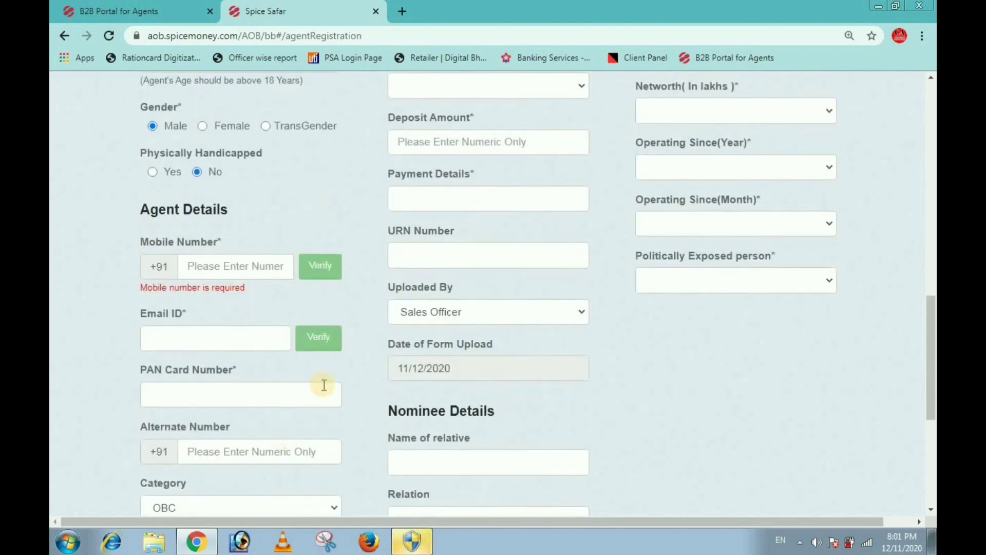
scroll(270, 301, "down", 6)
scroll(418, 288, "up", 12)
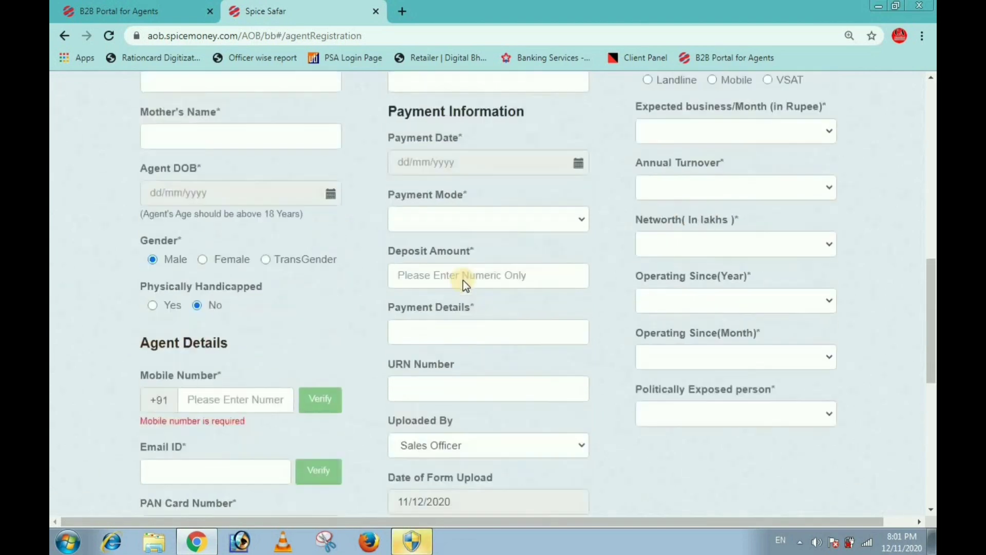
scroll(457, 250, "up", 4)
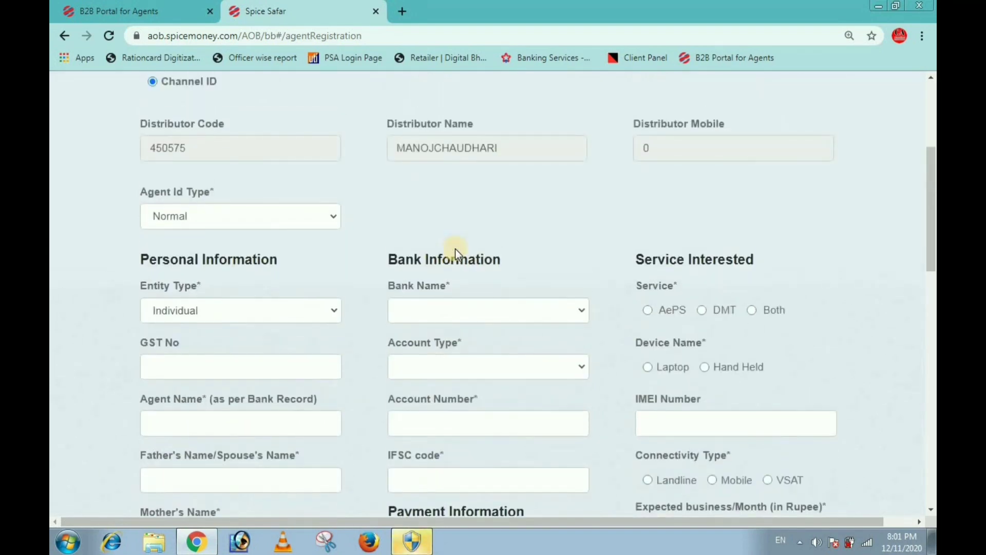
Step: Set Account Type to Saving, leaving Bank Name unchosen
left_click(436, 314)
scroll(456, 216, "down", 10)
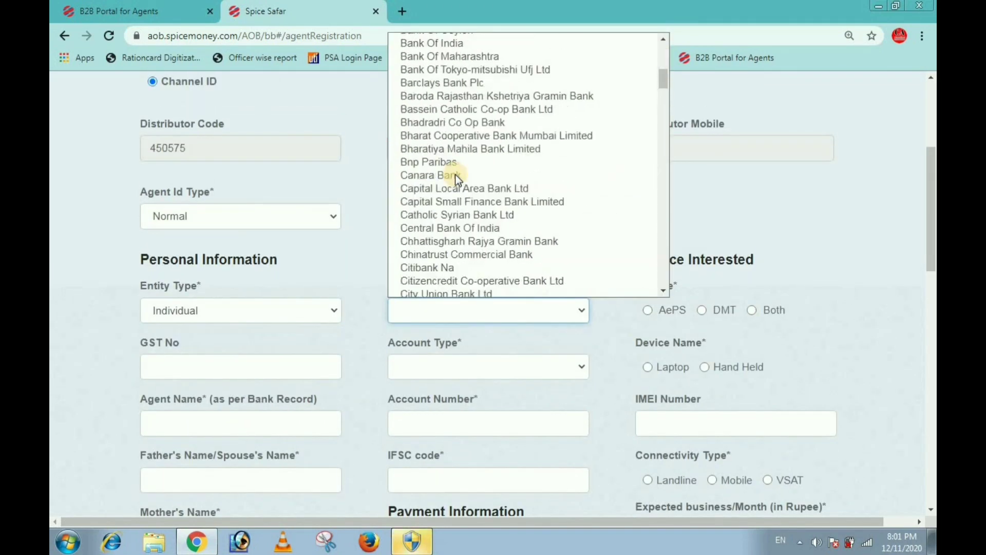
scroll(457, 205, "up", 5)
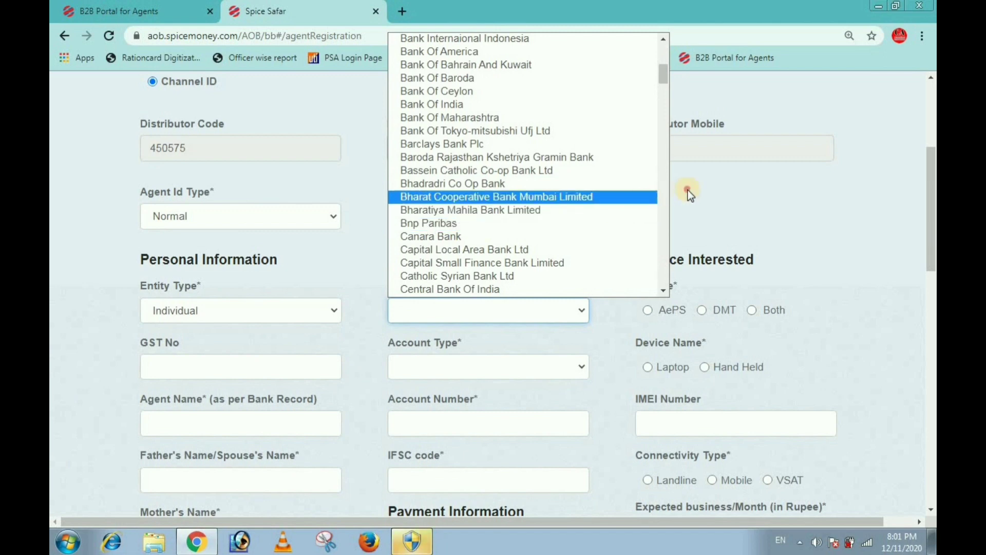
left_click(688, 190)
left_click(447, 381)
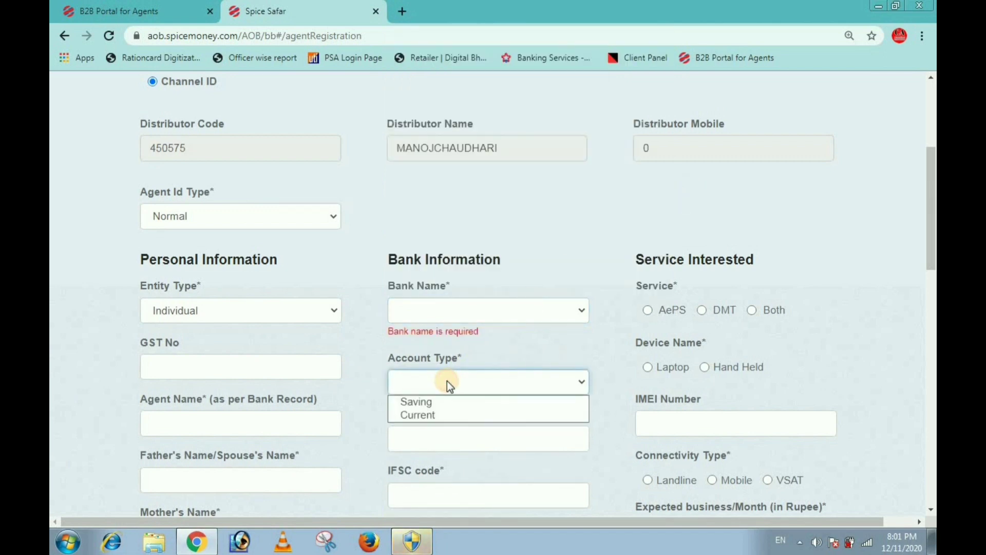
left_click(424, 400)
scroll(431, 334, "down", 1)
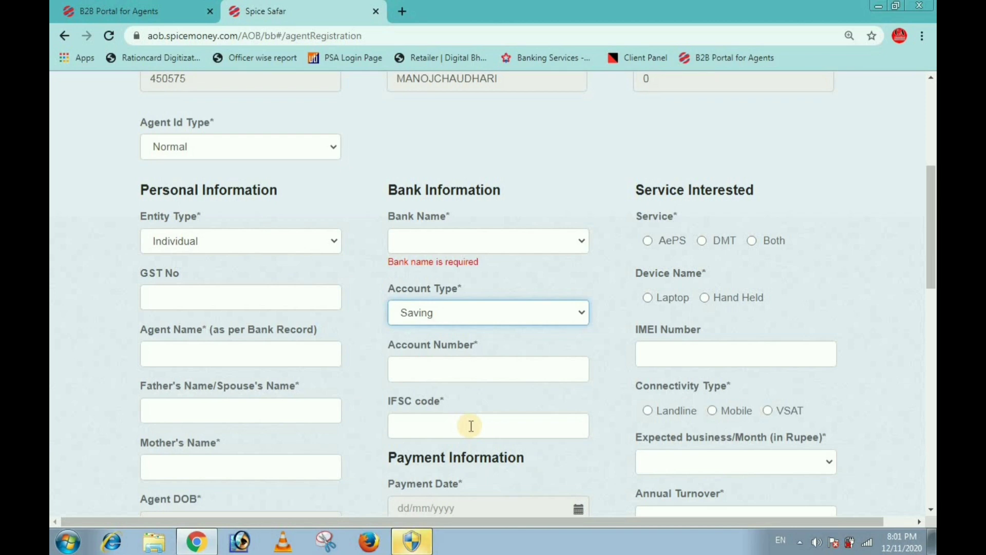
scroll(521, 425, "down", 1)
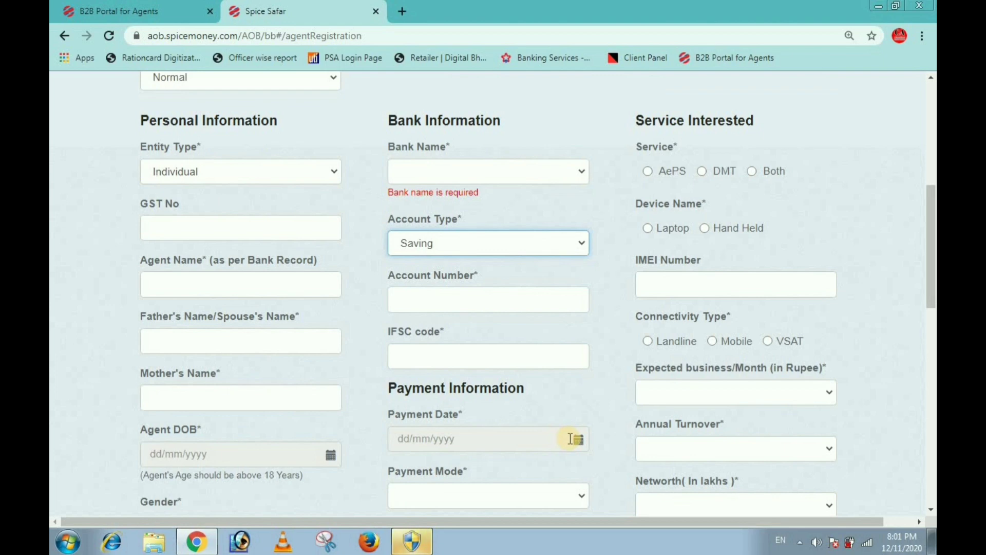
scroll(570, 438, "down", 1)
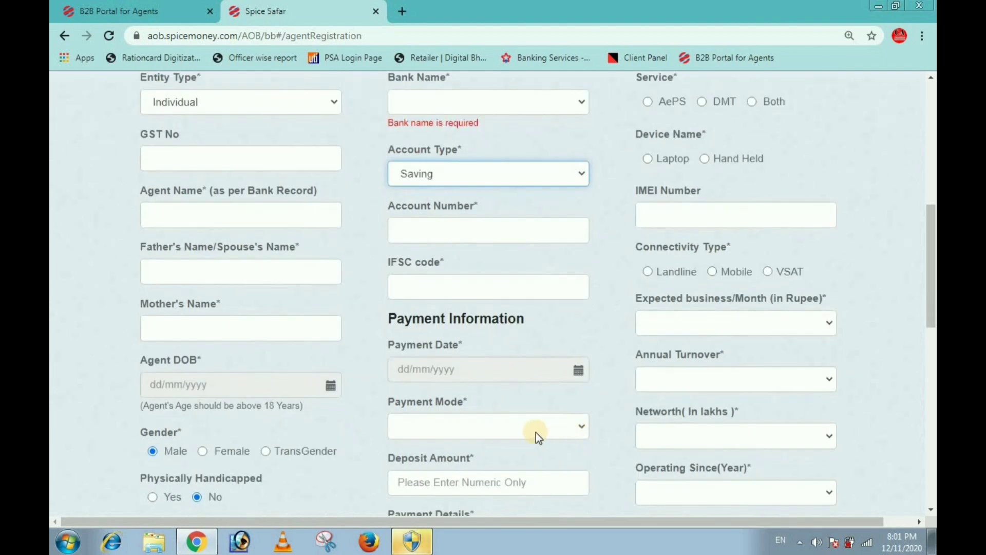
Step: Fill Payment Information: mode CASH, Deposit Amount 250, Payment Details 'cash'
left_click(457, 429)
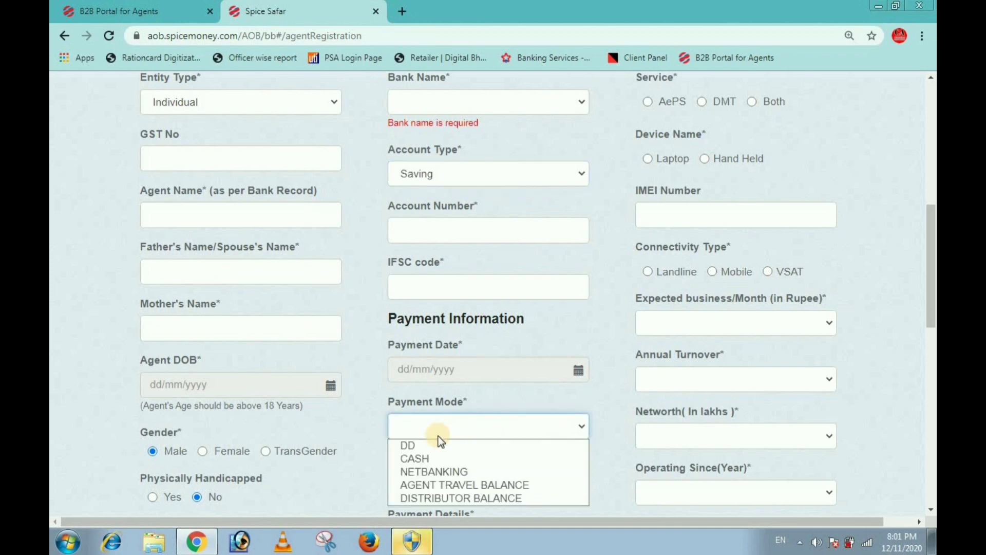
left_click(432, 458)
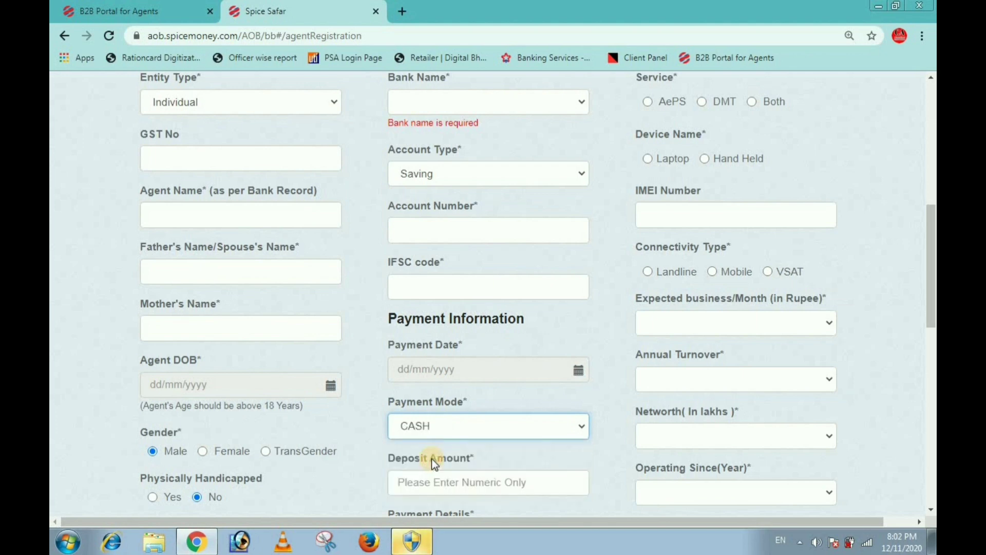
scroll(432, 458, "down", 1)
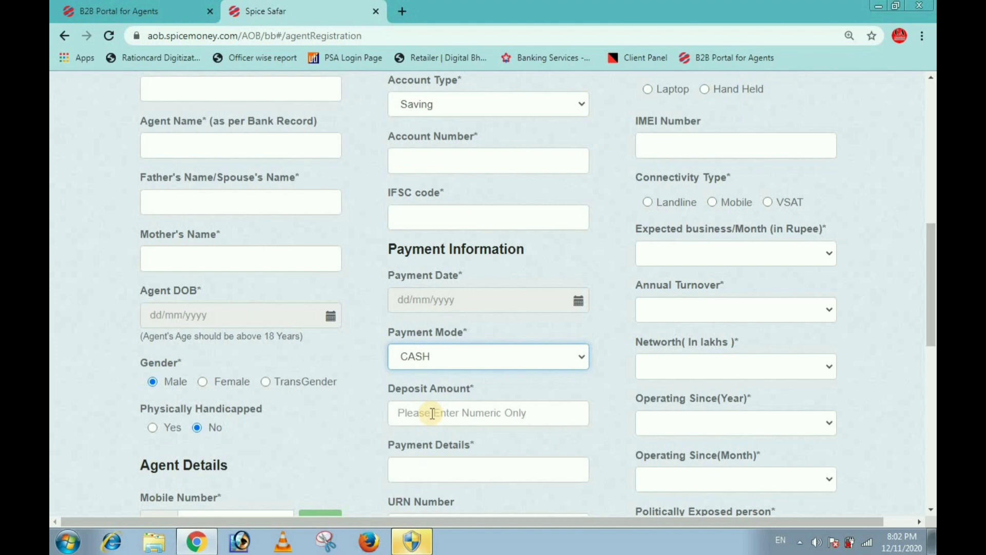
left_click(432, 413)
type("250")
left_click(436, 465)
type("cash")
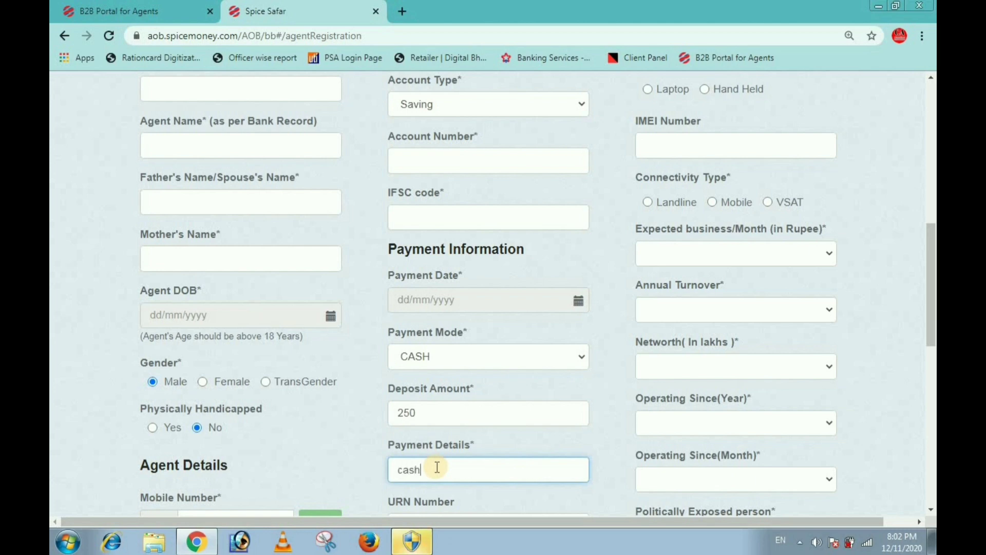
scroll(448, 465, "down", 1)
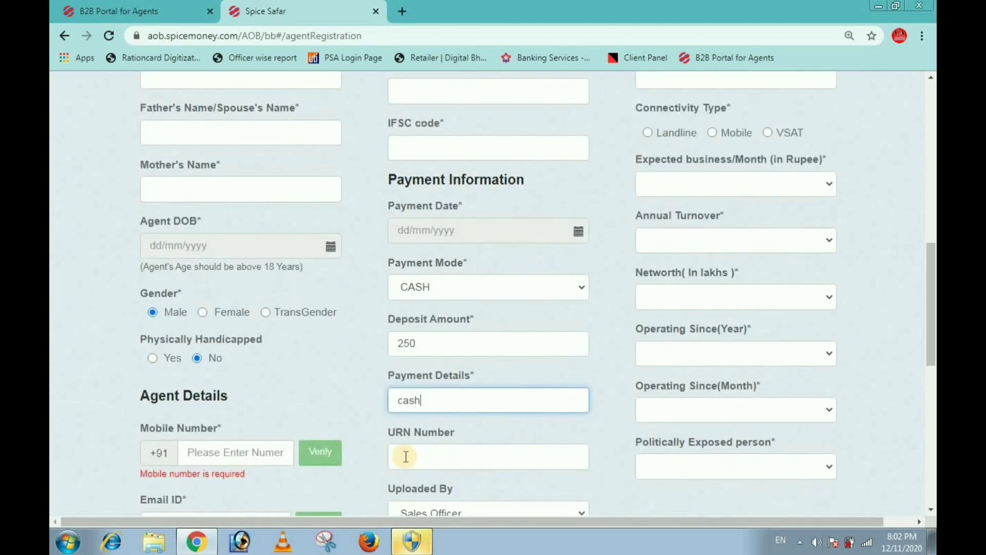
scroll(405, 456, "down", 2)
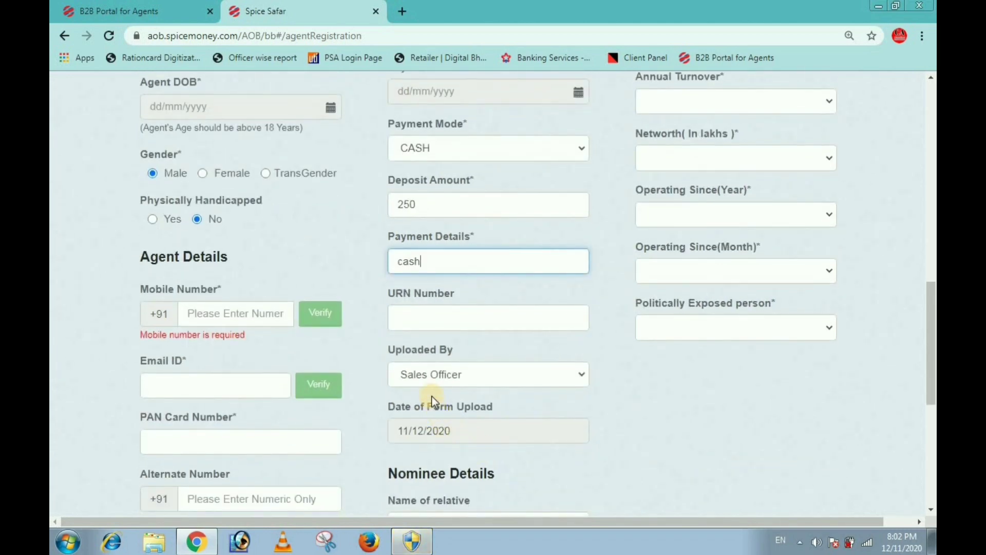
scroll(425, 399, "down", 3)
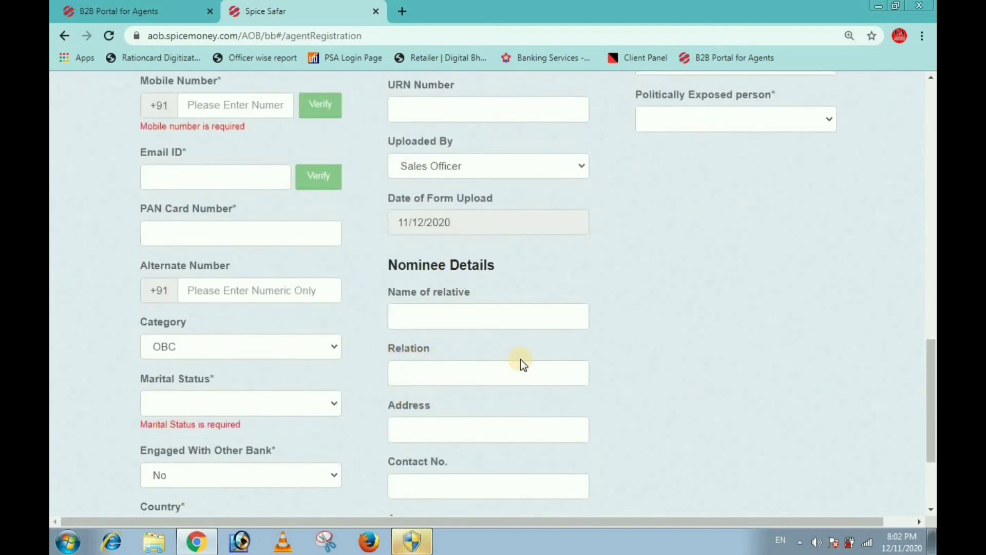
scroll(619, 303, "down", 2)
scroll(630, 298, "up", 3)
scroll(629, 293, "up", 8)
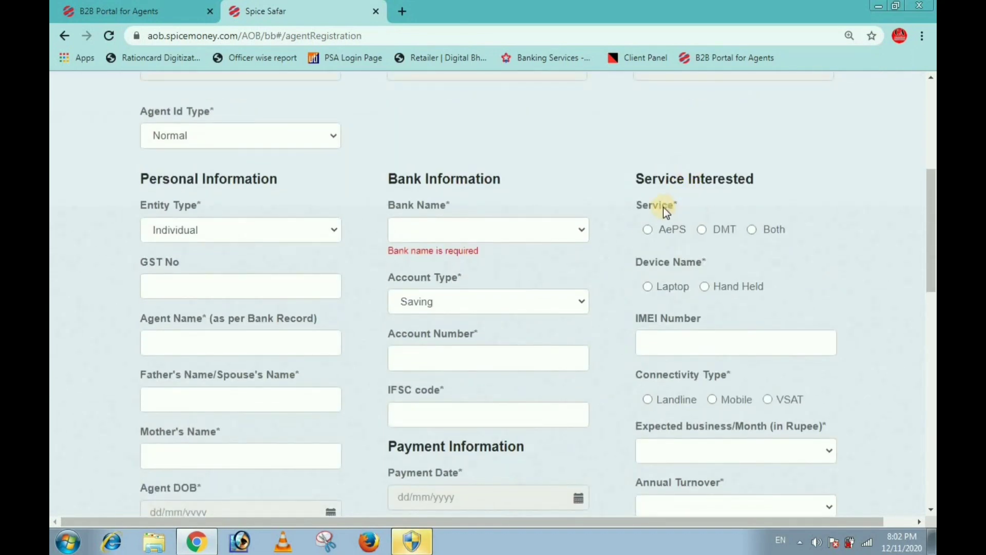
Step: Select Both as the service, Laptop as the device and Mobile connectivity
left_click(752, 230)
left_click(649, 292)
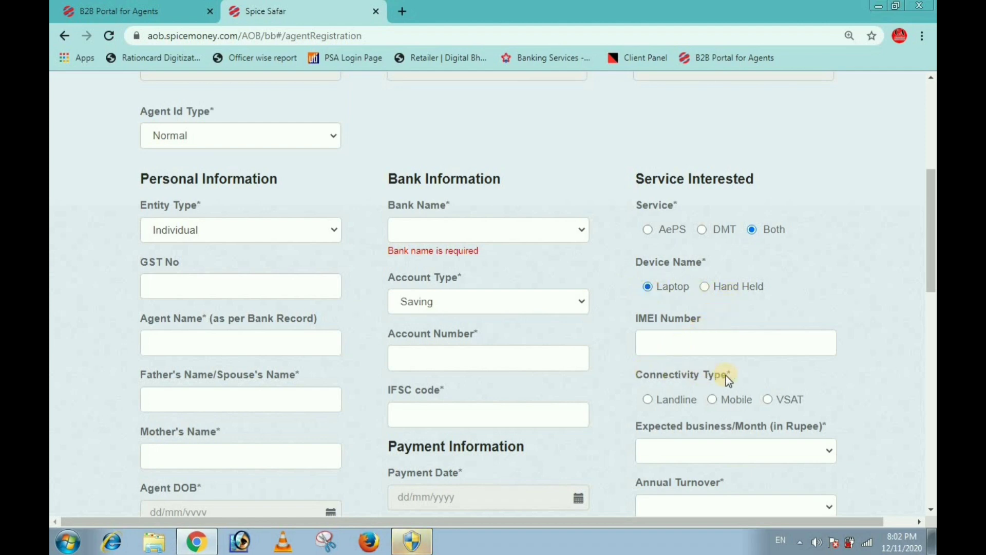
left_click(712, 399)
scroll(716, 393, "down", 3)
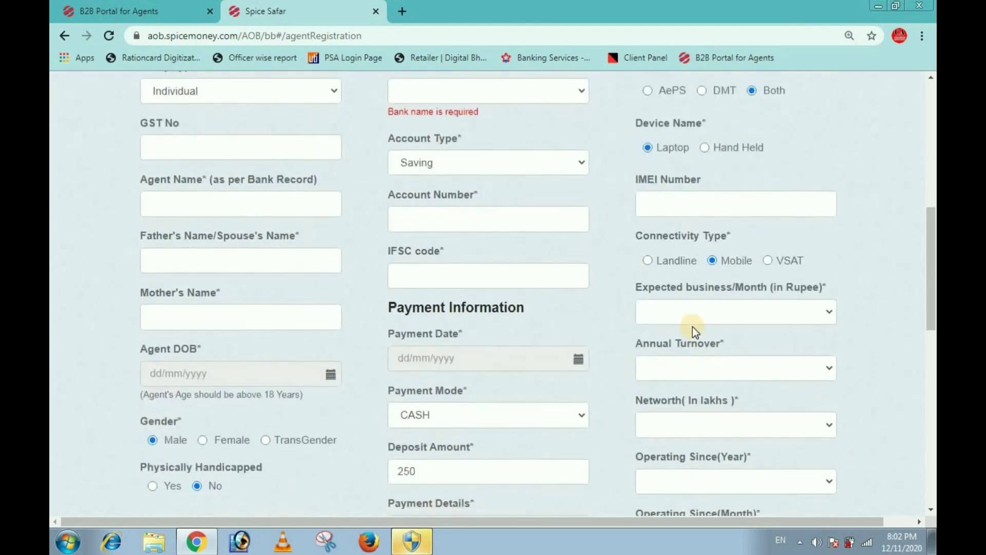
Step: Set expected business and annual turnover to Less than 5 lakhs, and networth to upto 25 lakhs
left_click(692, 316)
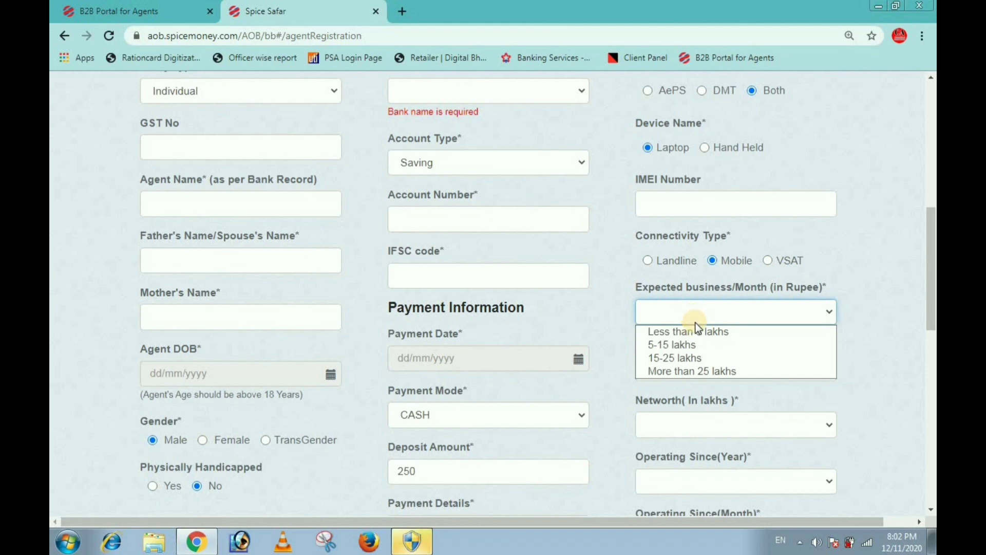
left_click(694, 331)
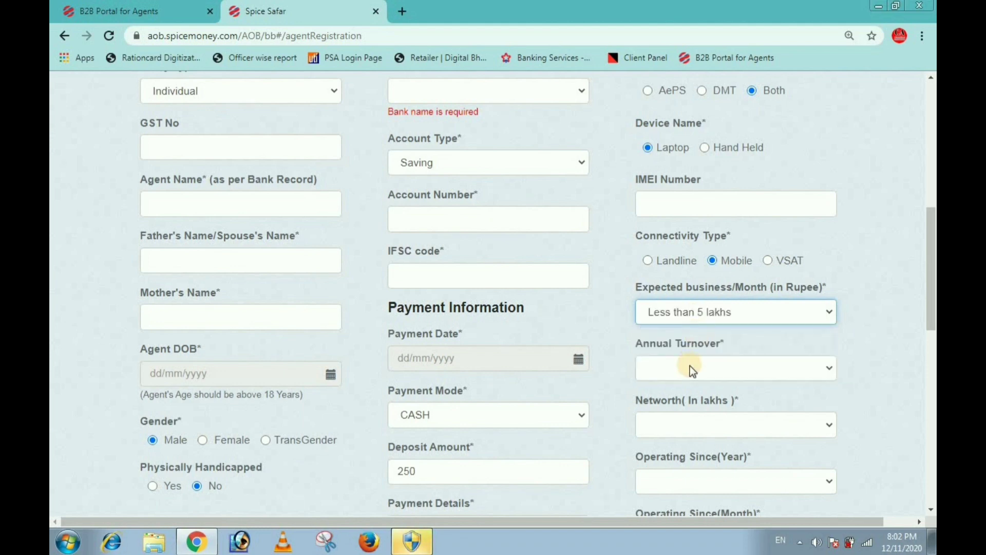
left_click(689, 367)
left_click(685, 386)
scroll(685, 386, "down", 1)
left_click(686, 359)
left_click(685, 371)
scroll(685, 372, "down", 2)
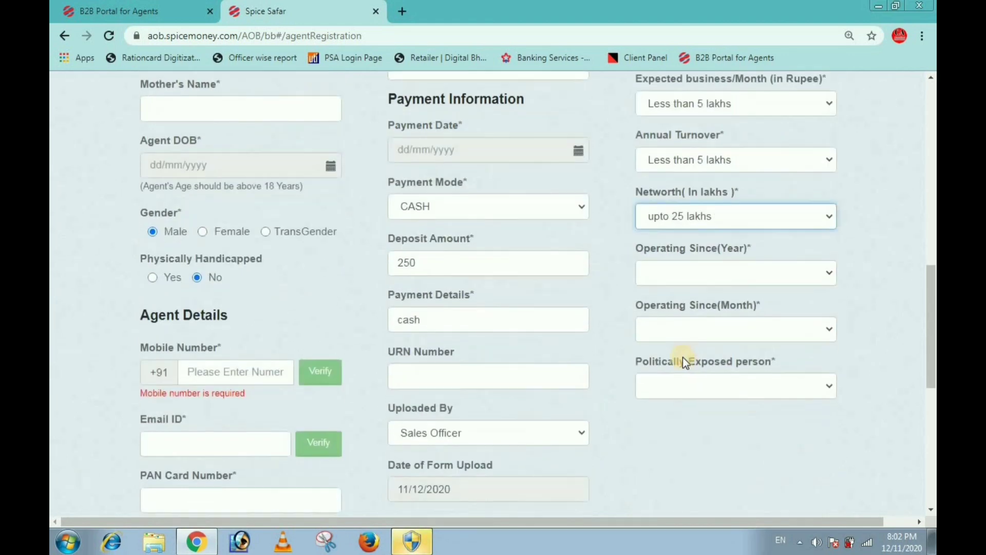
Step: Set Operating Since to year 2018 and month JAN
left_click(671, 273)
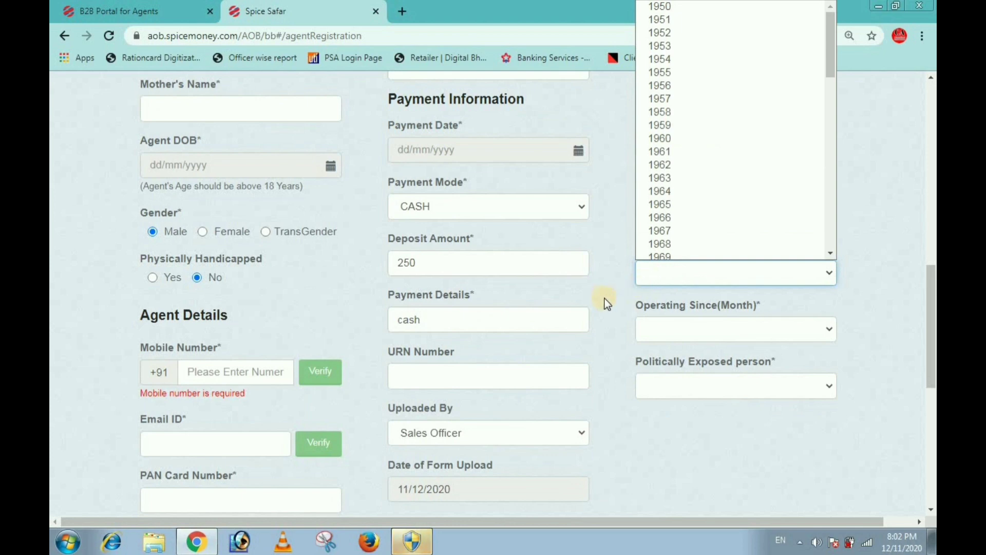
left_click(630, 293)
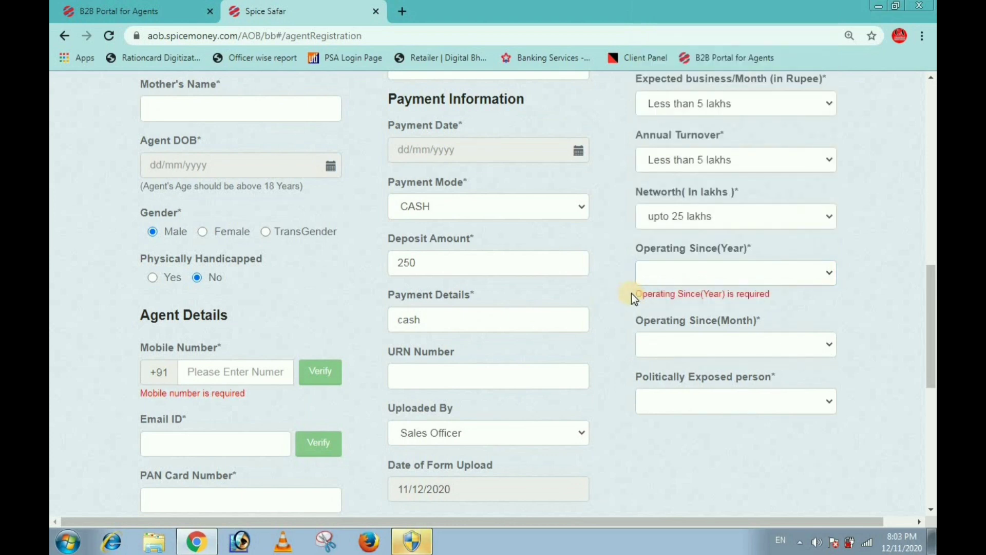
left_click(661, 278)
scroll(661, 232, "down", 5)
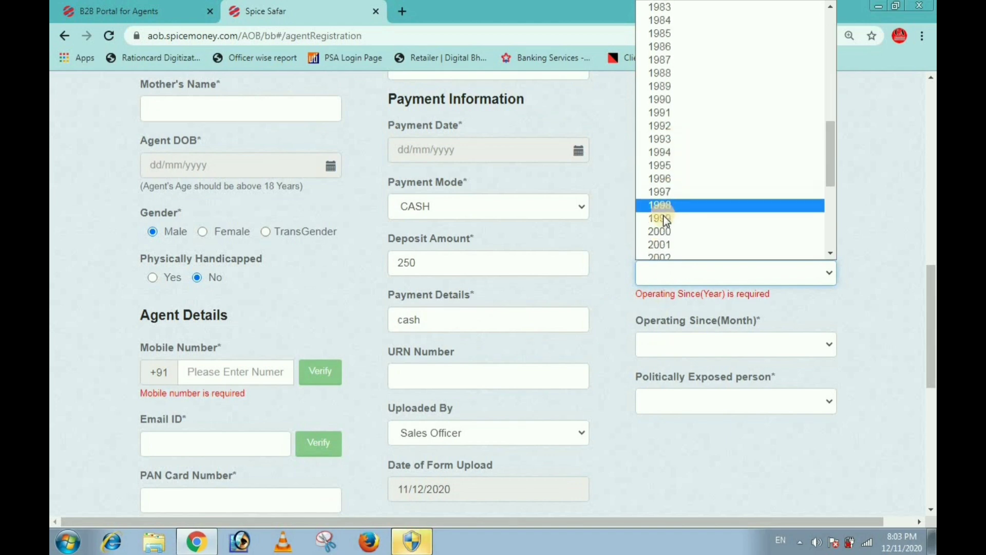
scroll(663, 215, "down", 5)
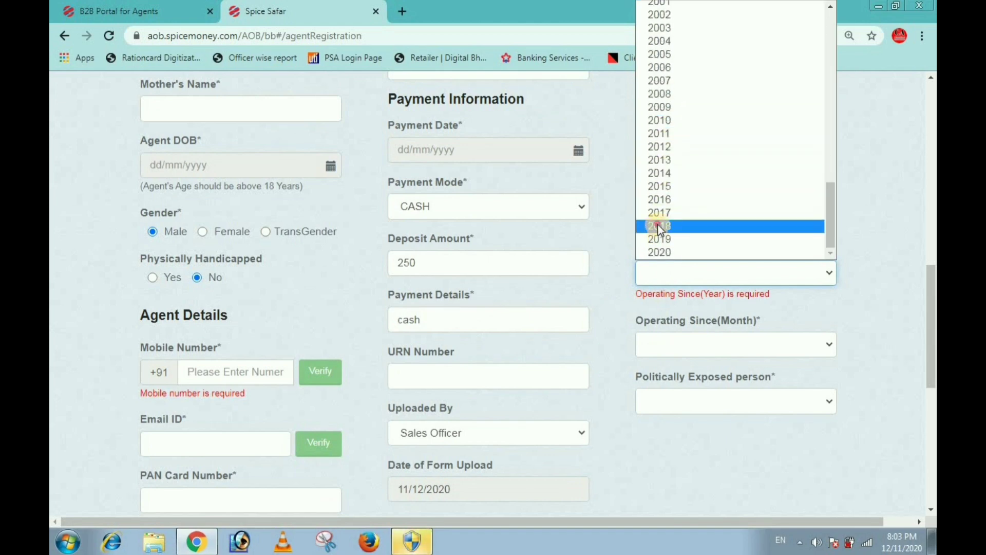
left_click(657, 229)
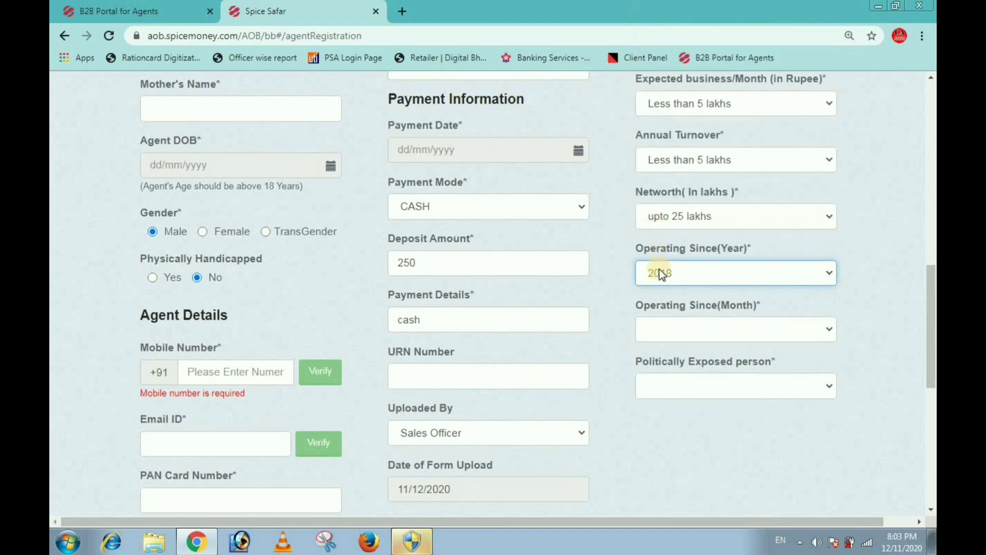
left_click(692, 333)
left_click(678, 352)
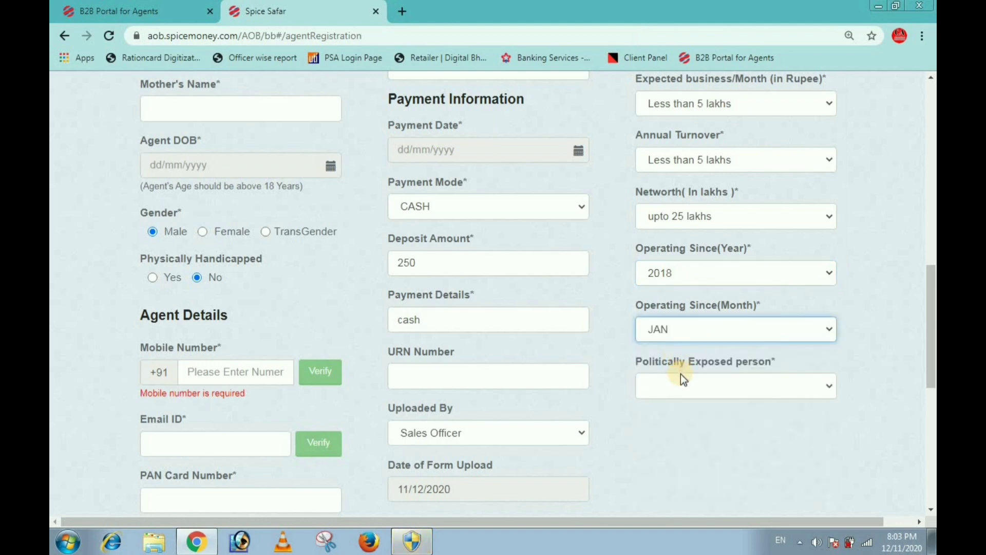
Step: Mark the agent as not a Politically Exposed Person (NO)
left_click(743, 383)
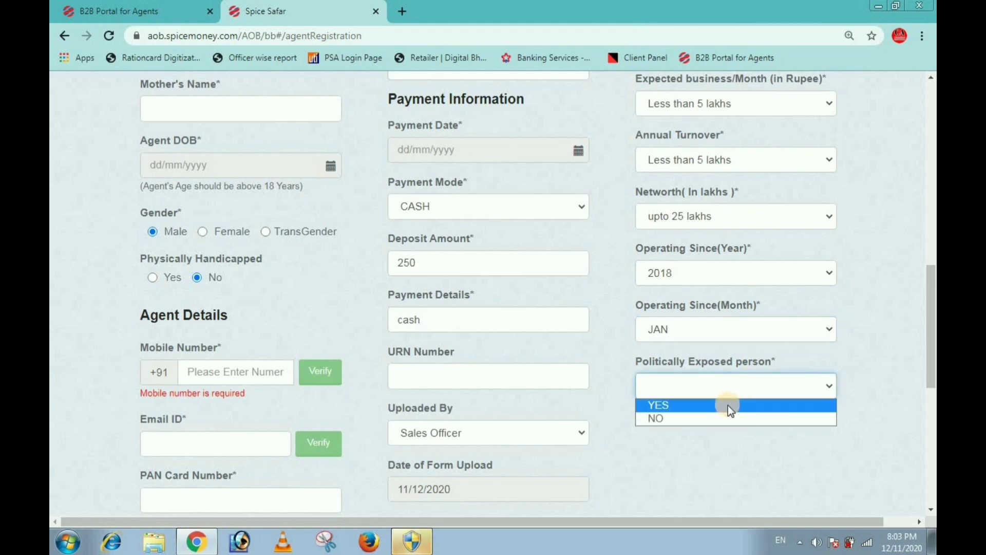
left_click(686, 417)
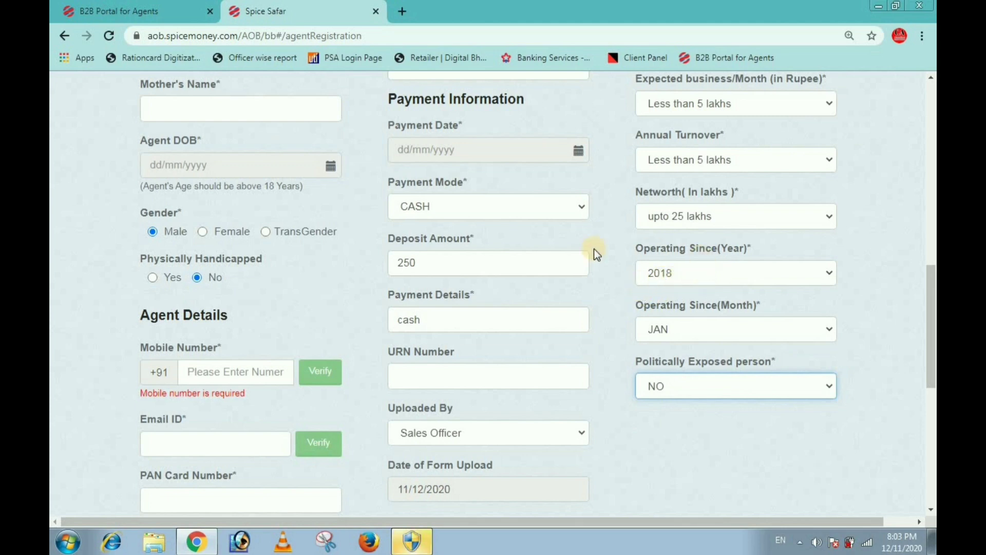
scroll(585, 262, "down", 8)
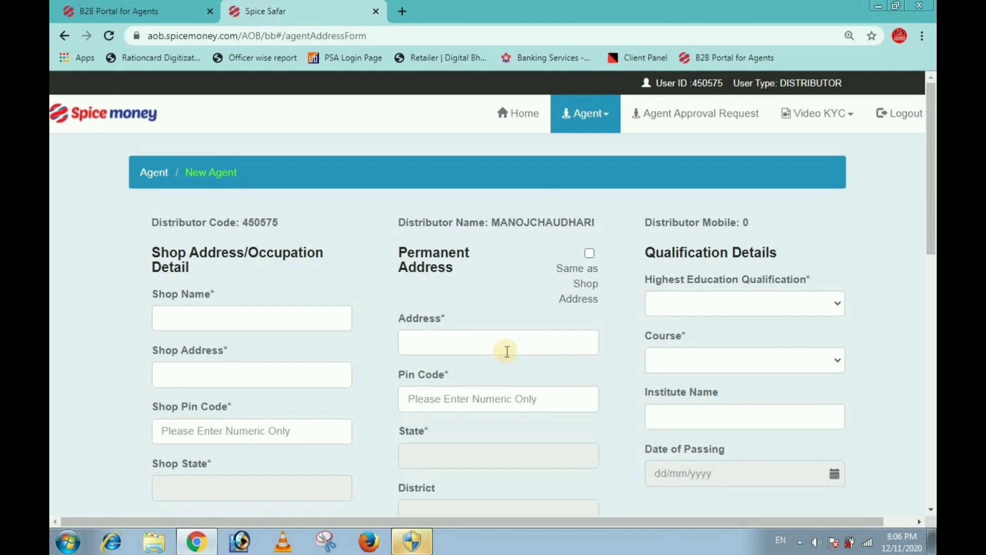
Step: Set the current occupation type to Self Employed
scroll(257, 318, "down", 1)
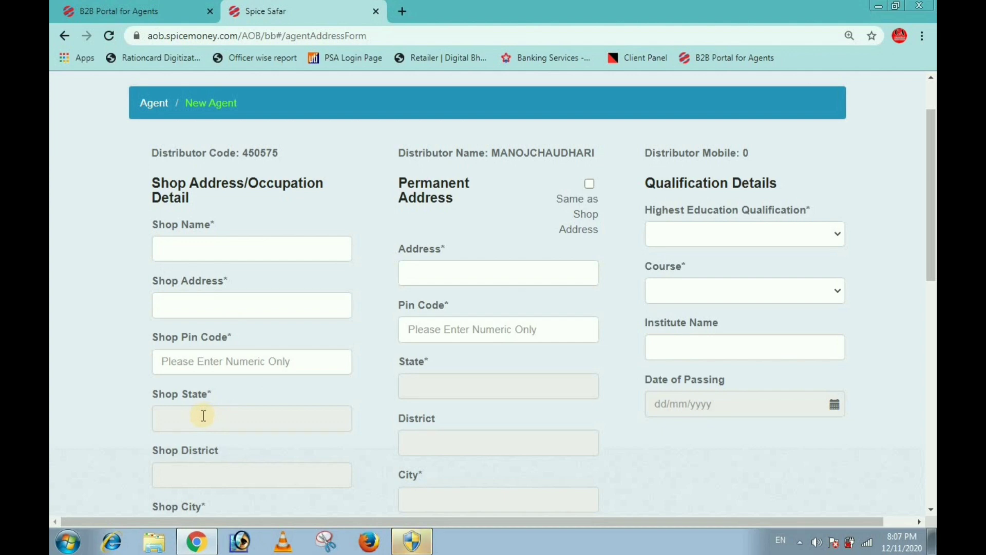
scroll(231, 437, "down", 7)
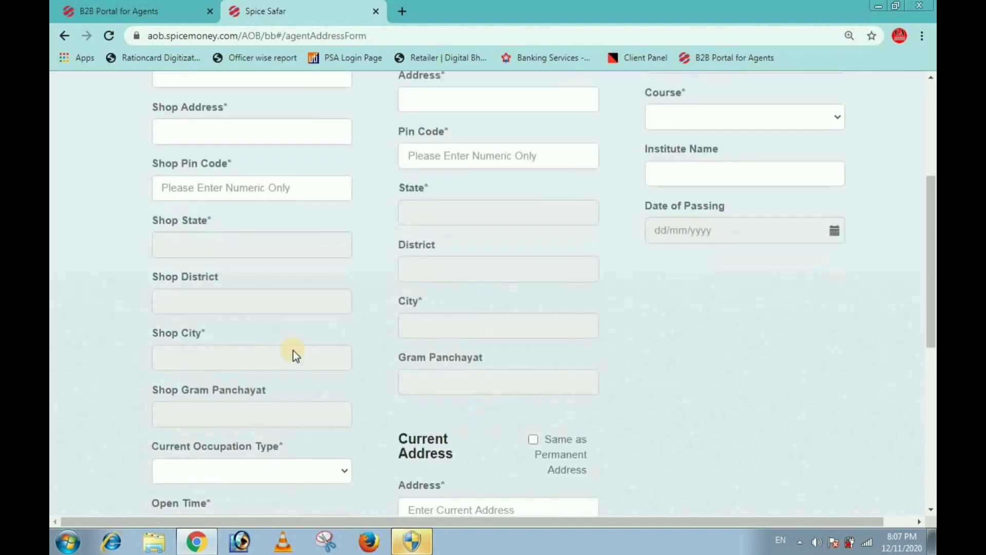
left_click(227, 298)
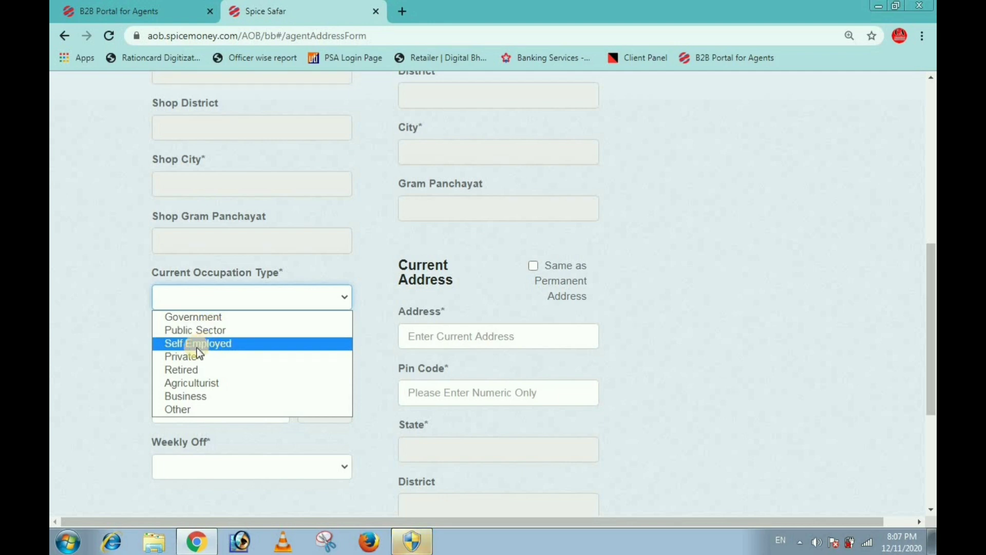
left_click(196, 343)
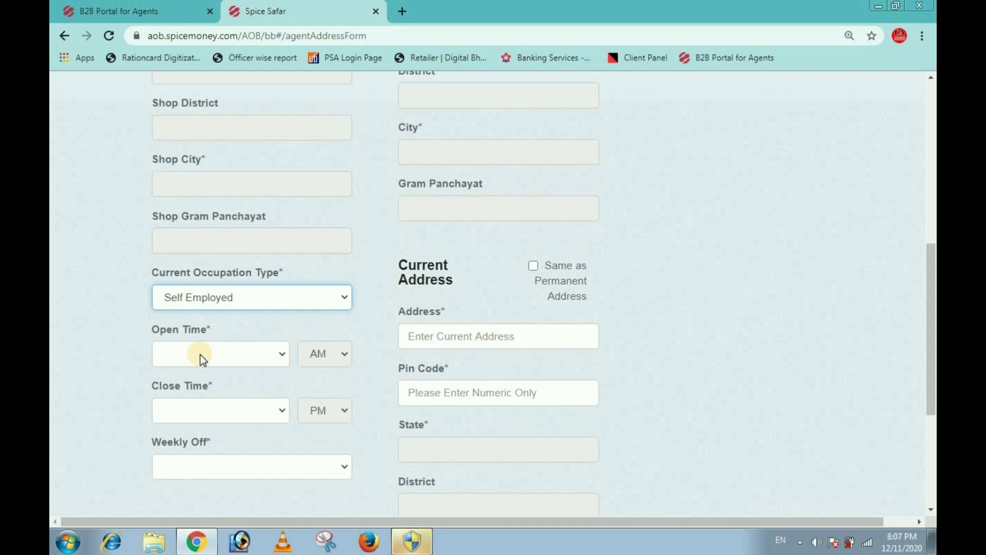
Step: Set shop Open Time to 10 and Close Time to 5
left_click(200, 353)
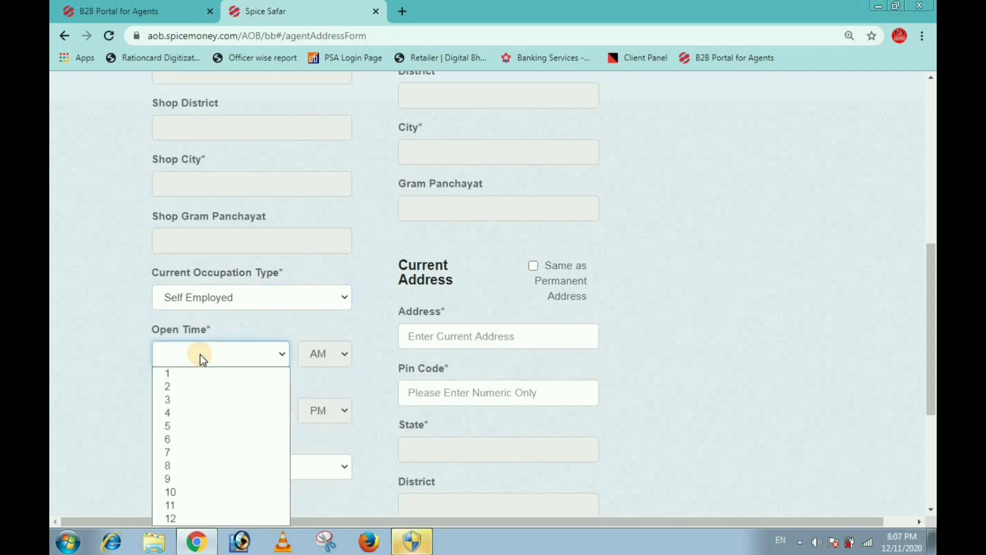
left_click(185, 494)
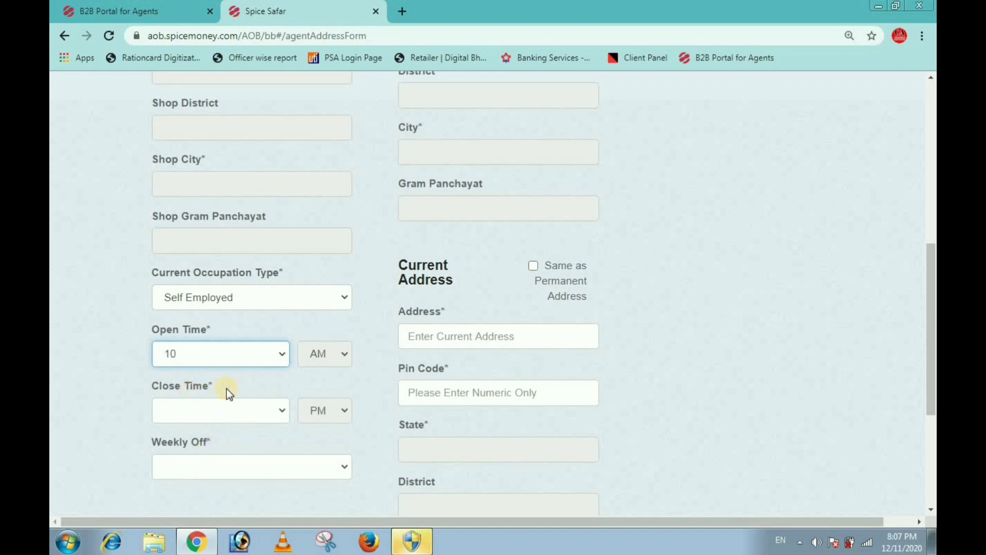
left_click(236, 407)
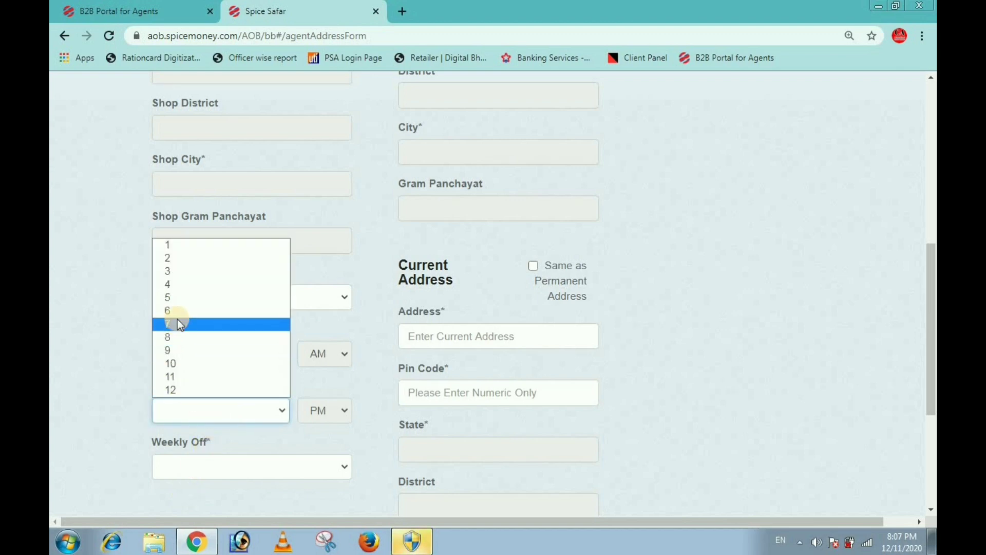
left_click(175, 298)
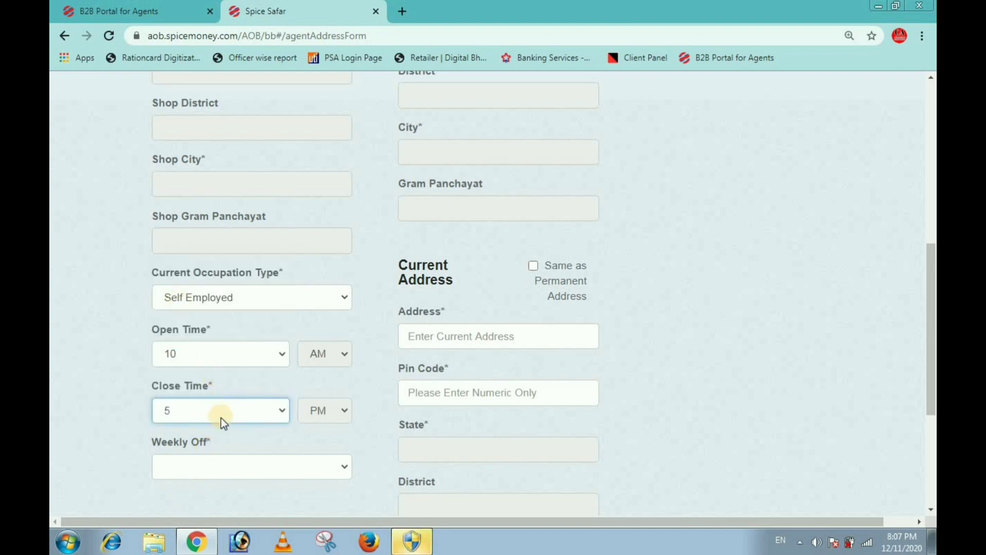
Step: Set Weekly Off to No after briefly choosing Yes
left_click(248, 466)
left_click(207, 486)
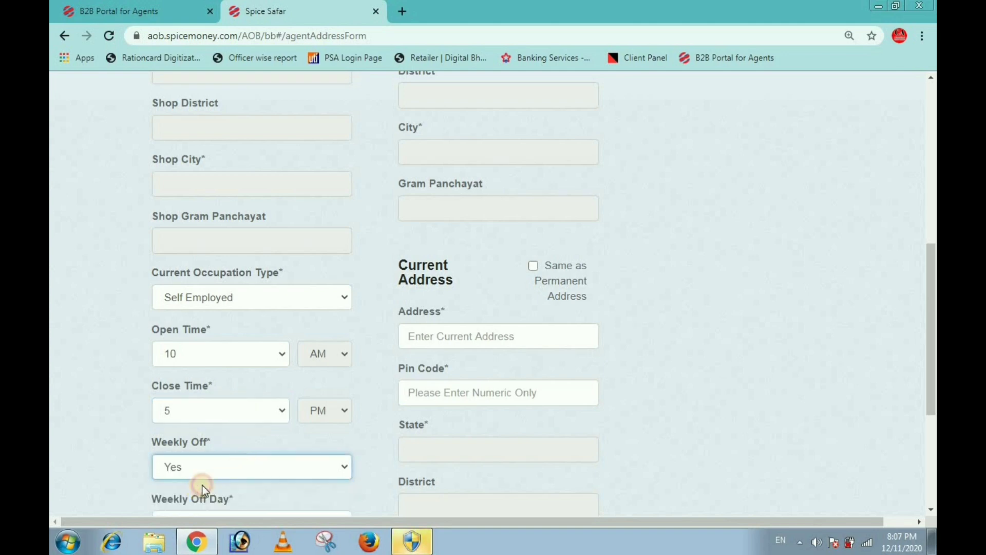
scroll(246, 492, "down", 1)
left_click(276, 457)
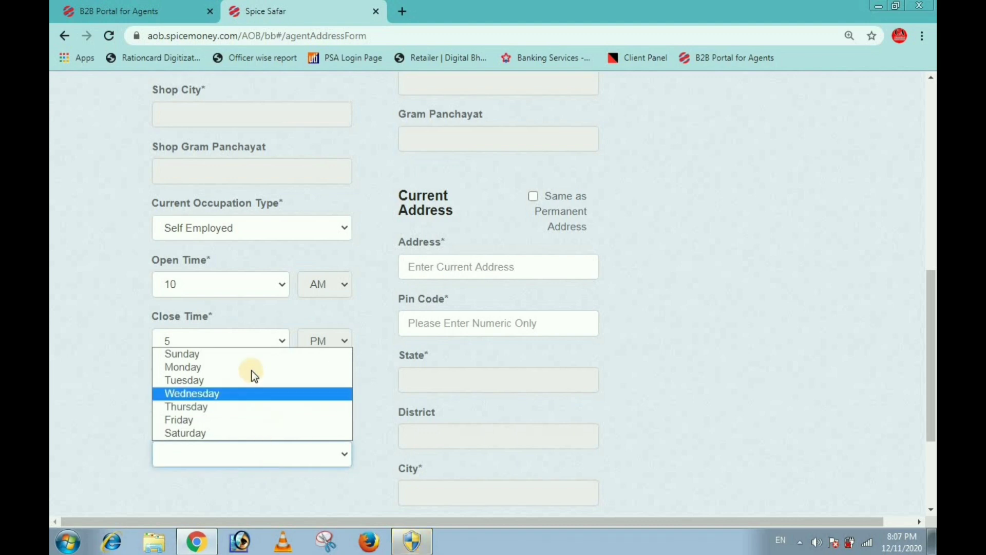
left_click(699, 361)
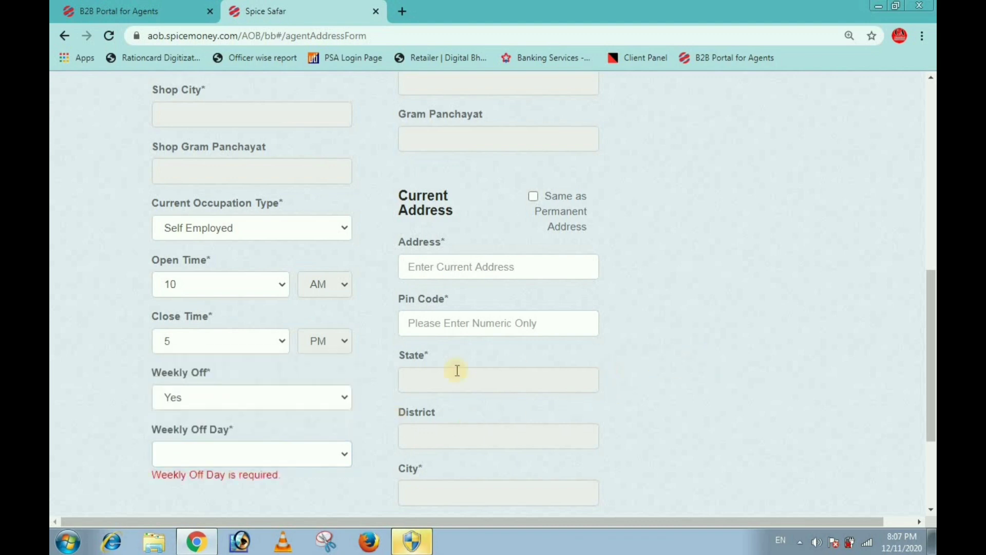
left_click(324, 403)
left_click(179, 429)
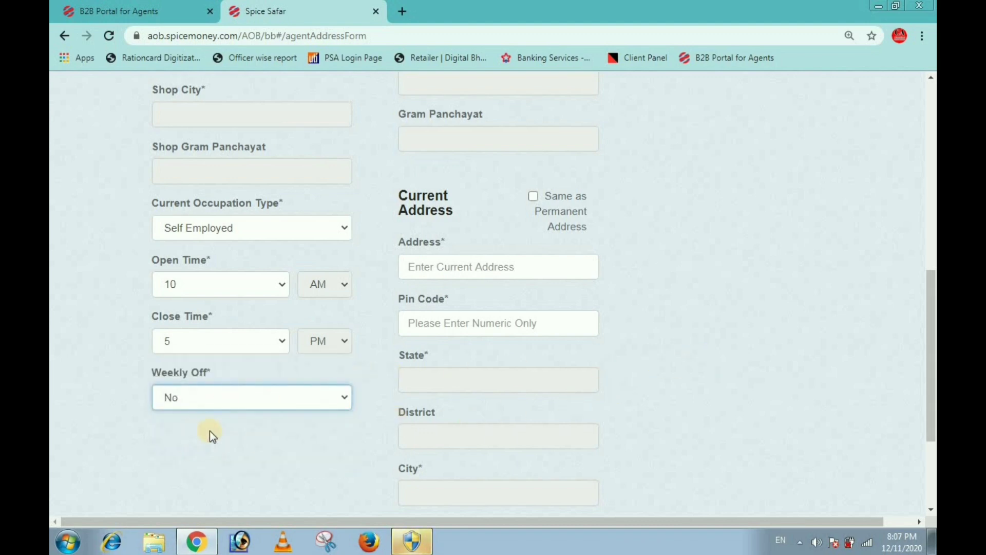
scroll(547, 269, "up", 4)
scroll(547, 268, "up", 5)
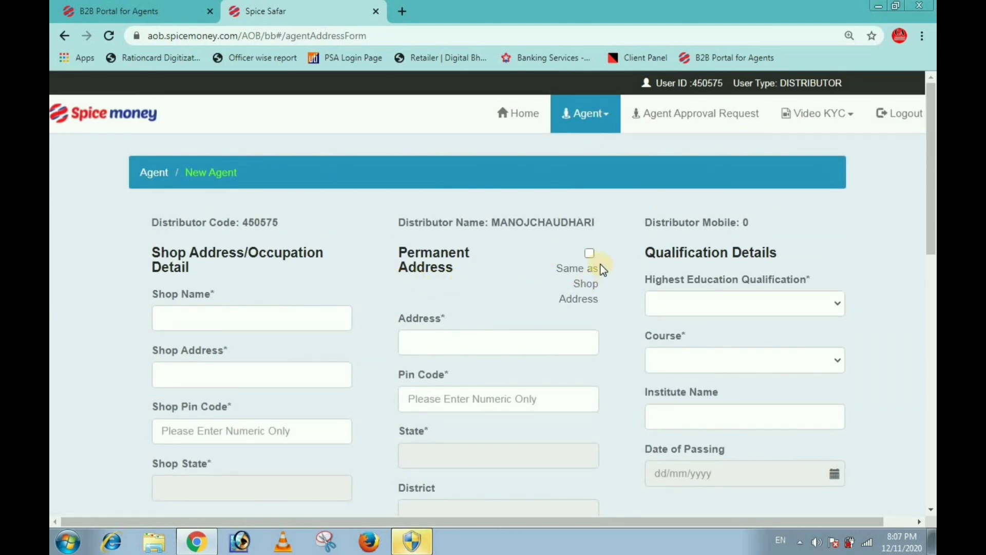
Step: Copy the shop address into the permanent address and the permanent address into the current address
left_click(590, 253)
scroll(590, 262, "down", 4)
scroll(500, 343, "down", 3)
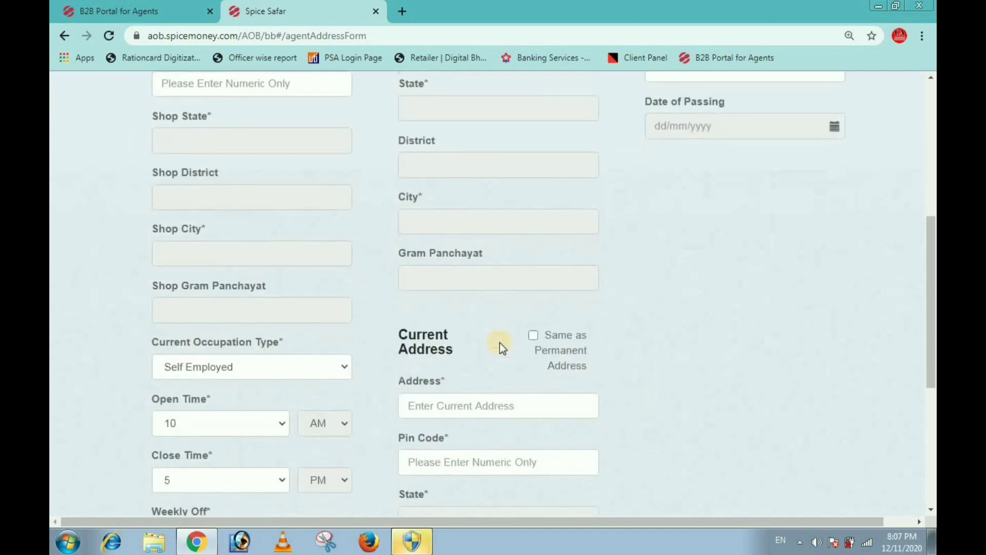
left_click(533, 335)
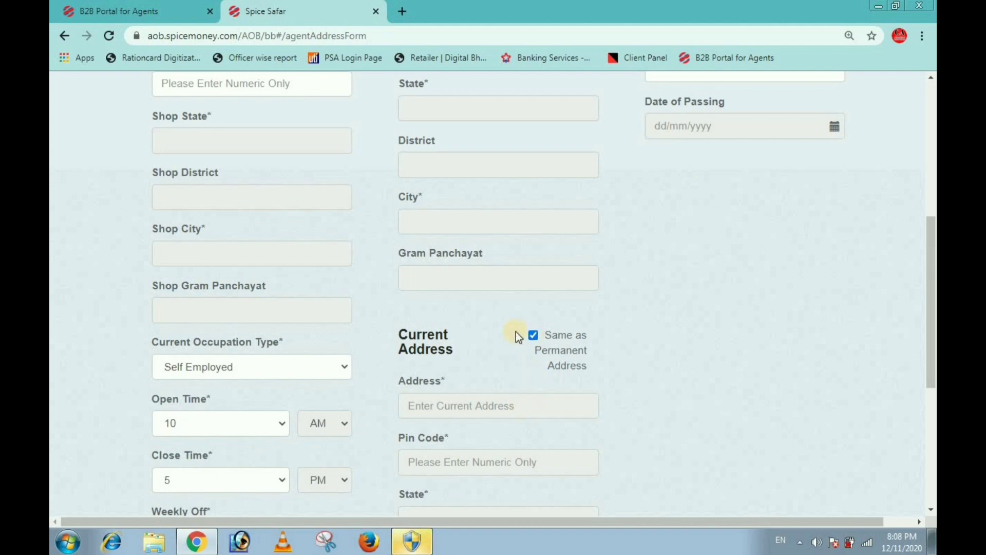
scroll(575, 314, "up", 5)
scroll(593, 286, "up", 1)
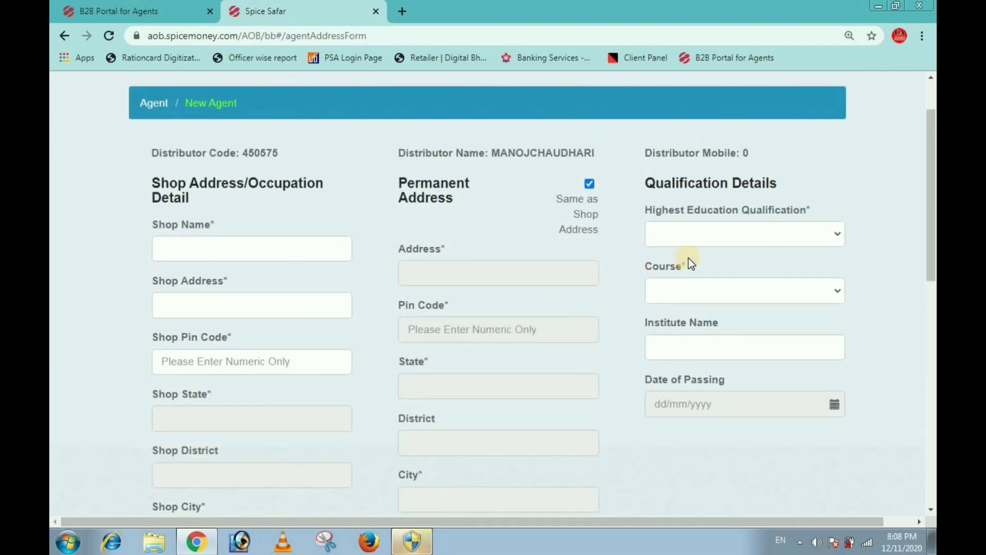
Step: Set the highest qualification to Graduate with course None
left_click(708, 244)
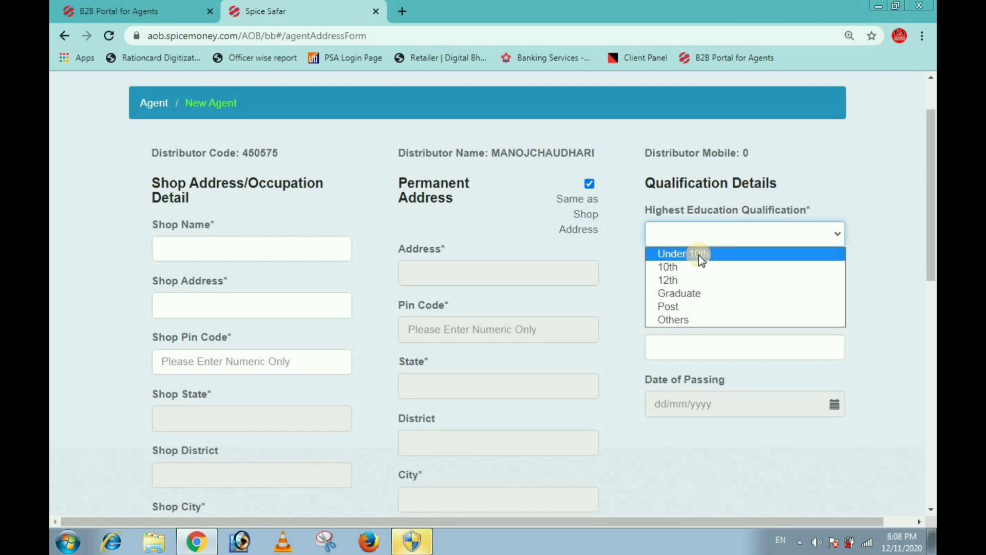
left_click(677, 297)
left_click(717, 295)
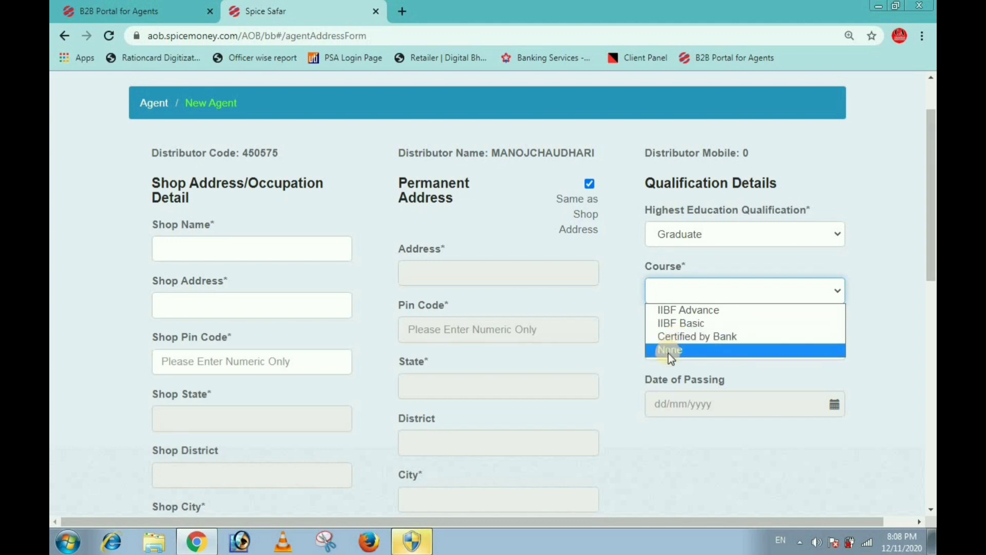
left_click(667, 351)
Step: Continue to the Agent Document Upload page
scroll(669, 351, "down", 3)
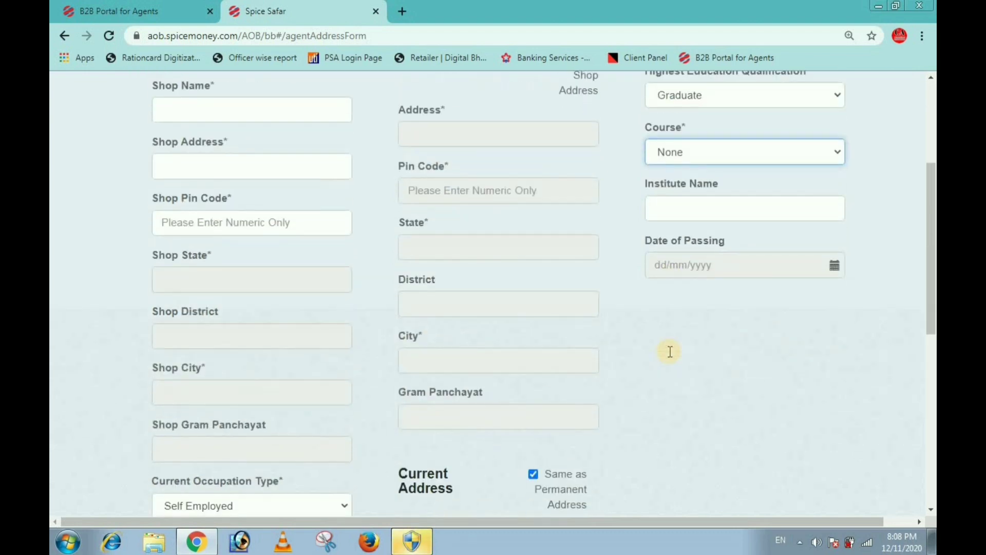
scroll(669, 352, "down", 6)
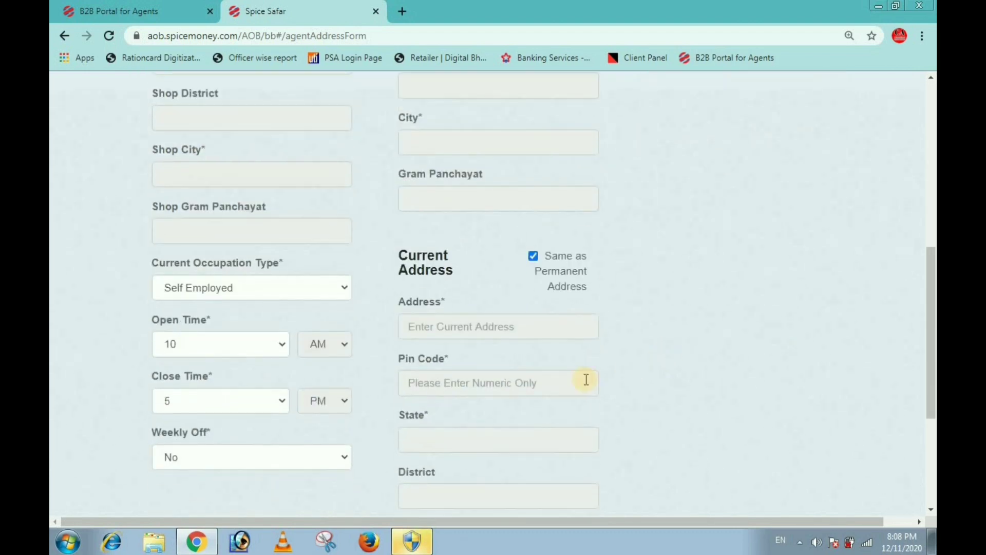
scroll(524, 396, "down", 4)
left_click(529, 431)
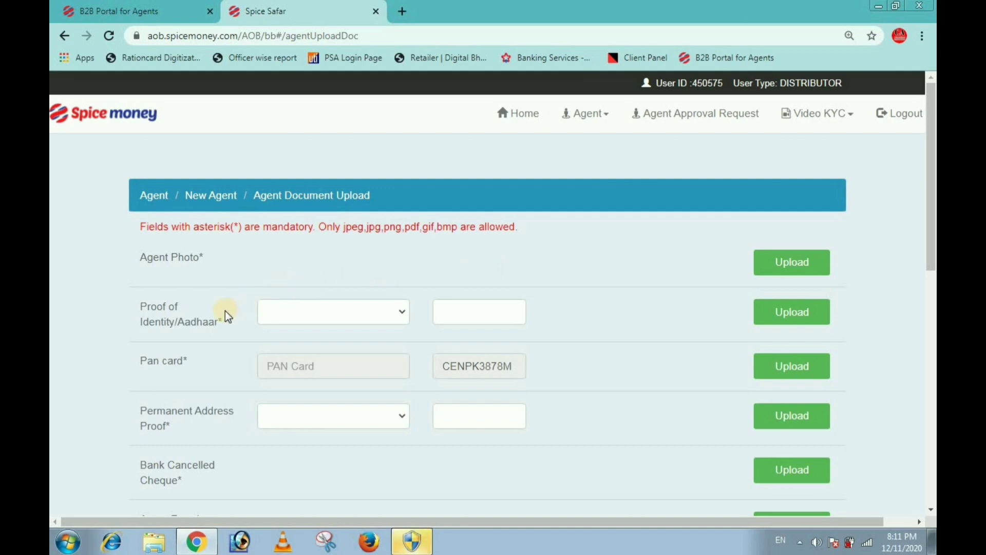
Step: Choose Aadhaar Card for both Proof of Identity and Permanent Address Proof, then review the document upload rows
left_click(321, 306)
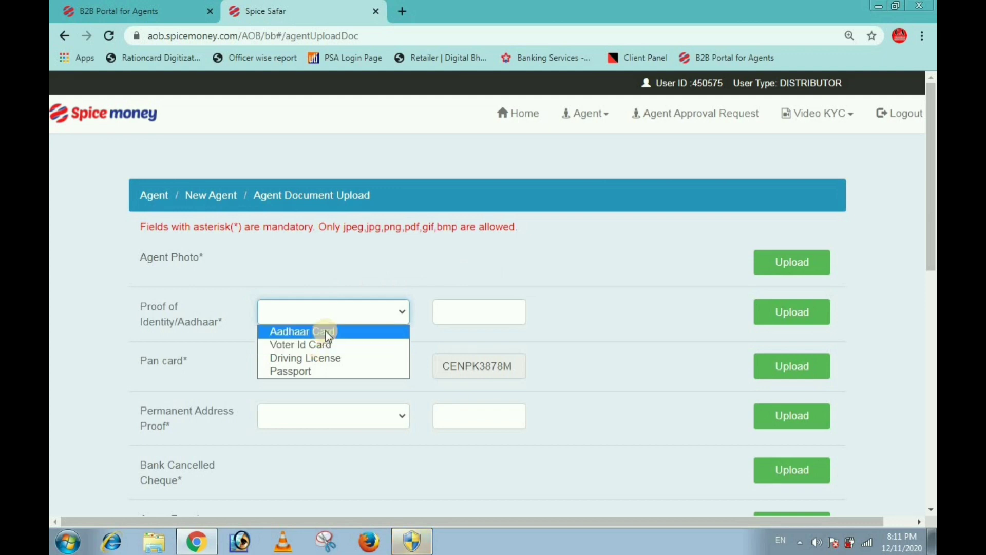
left_click(326, 330)
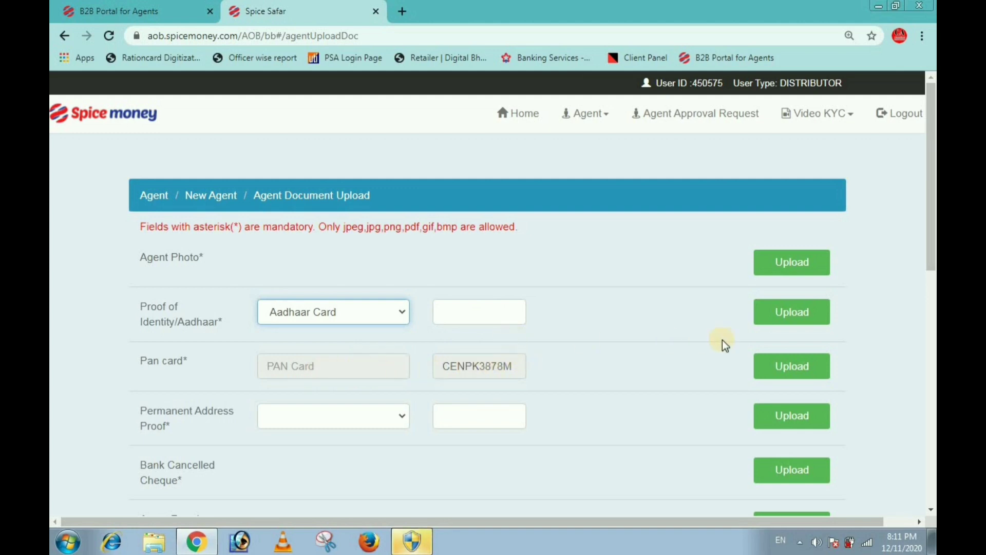
left_click(375, 415)
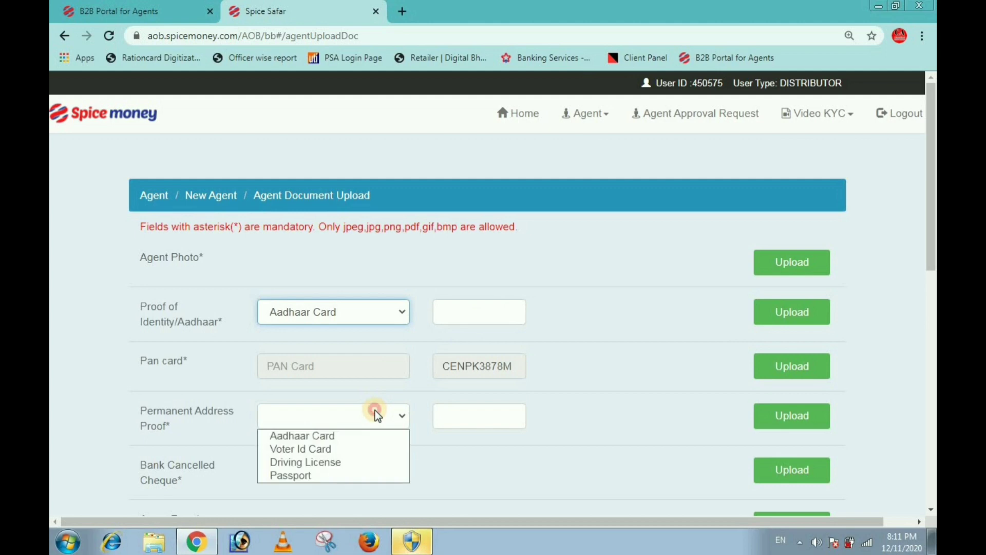
left_click(333, 435)
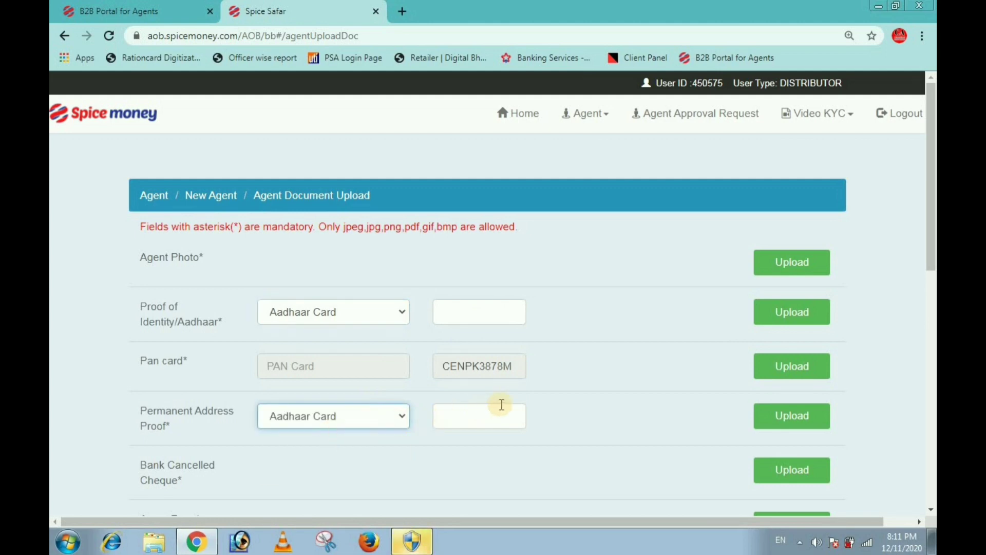
scroll(501, 404, "down", 1)
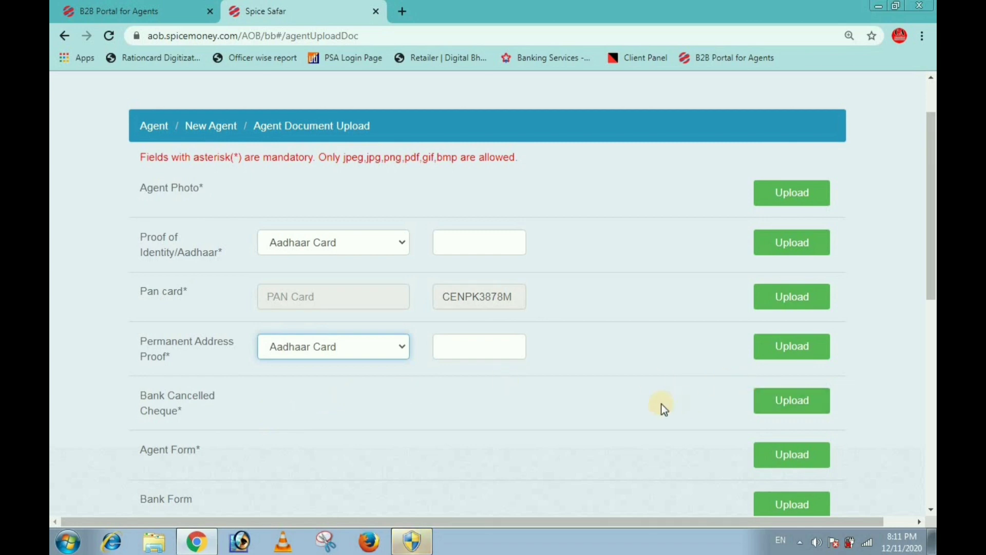
scroll(668, 402, "down", 1)
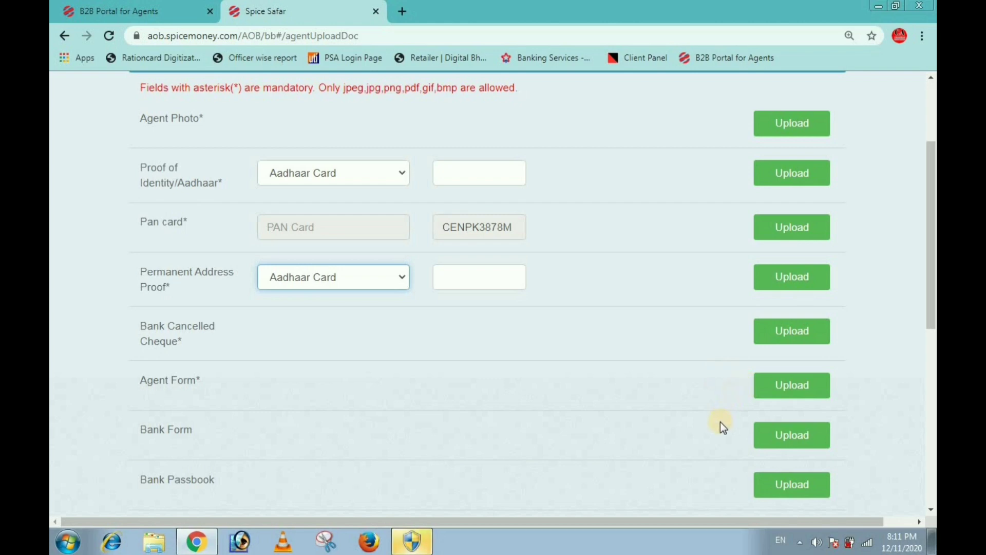
scroll(369, 398, "down", 3)
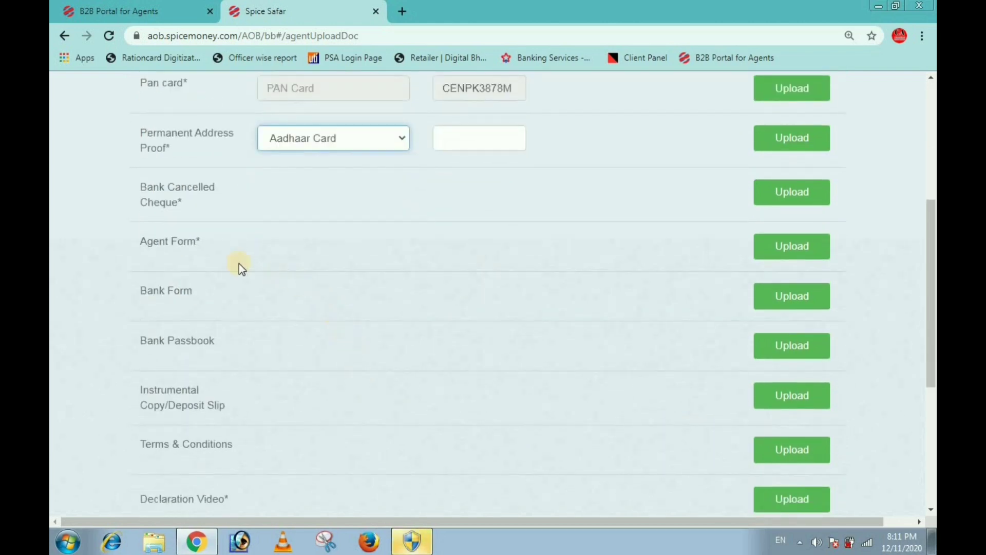
scroll(186, 409, "down", 1)
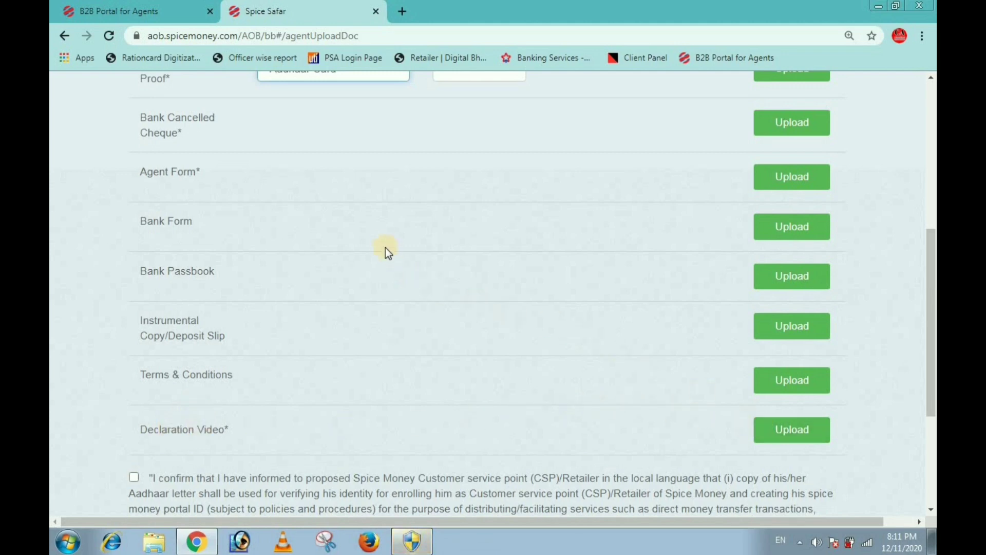
scroll(390, 251, "up", 4)
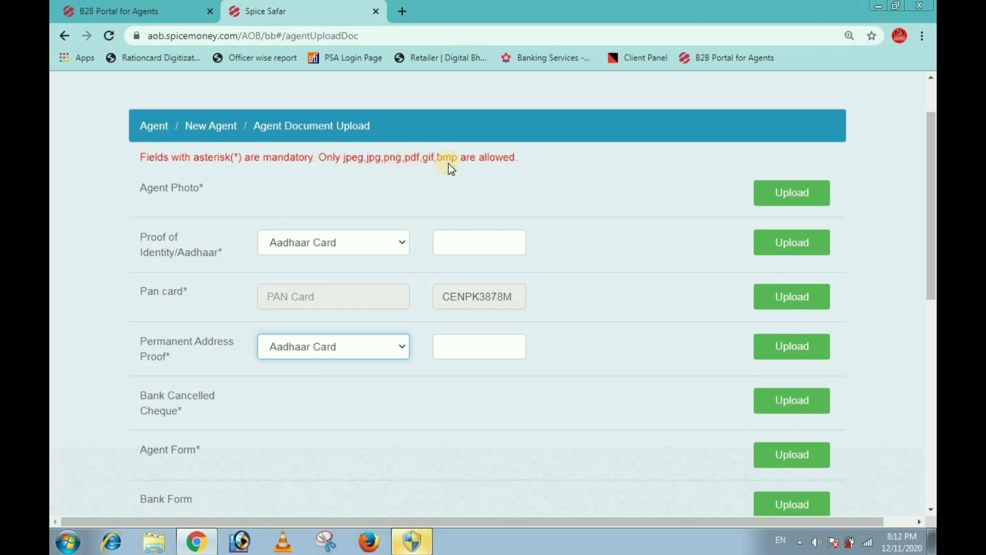
scroll(491, 206, "down", 10)
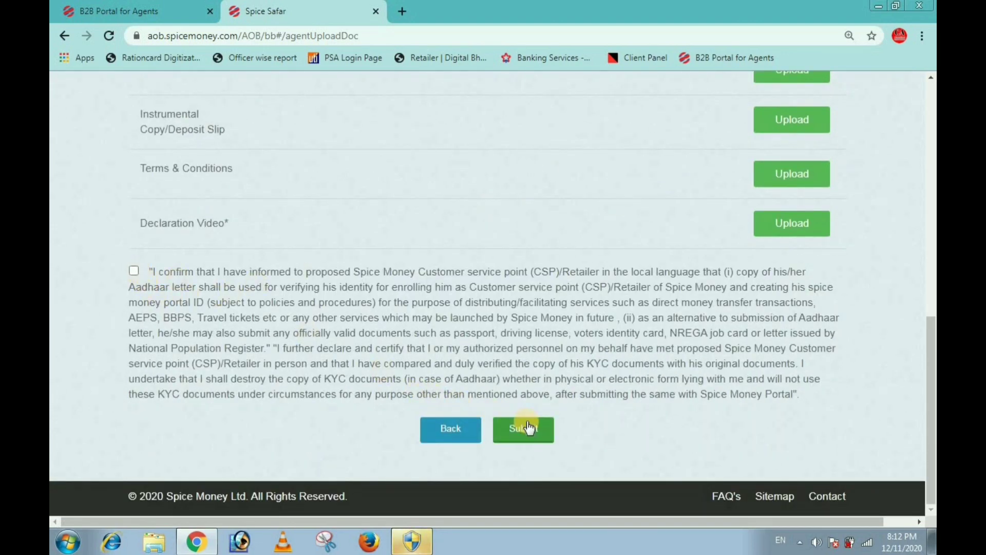
scroll(610, 193, "up", 4)
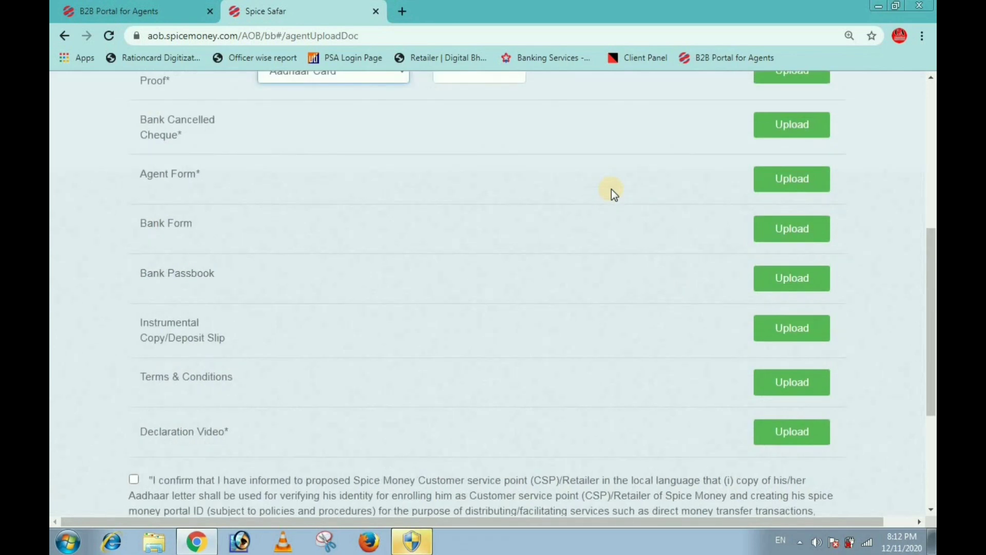
scroll(637, 189, "up", 5)
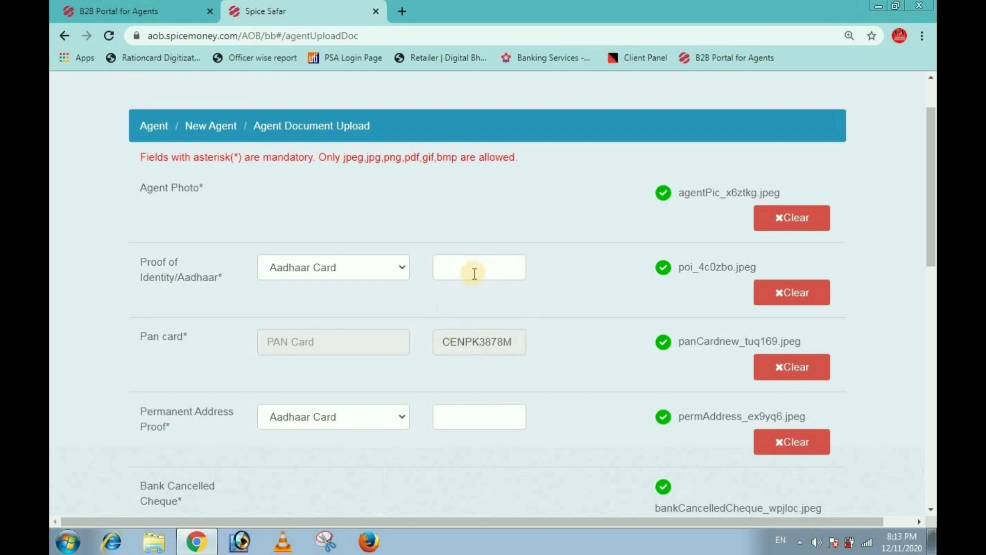
Step: Enter the agent's Aadhaar number in the identity proof number field
left_click(474, 274)
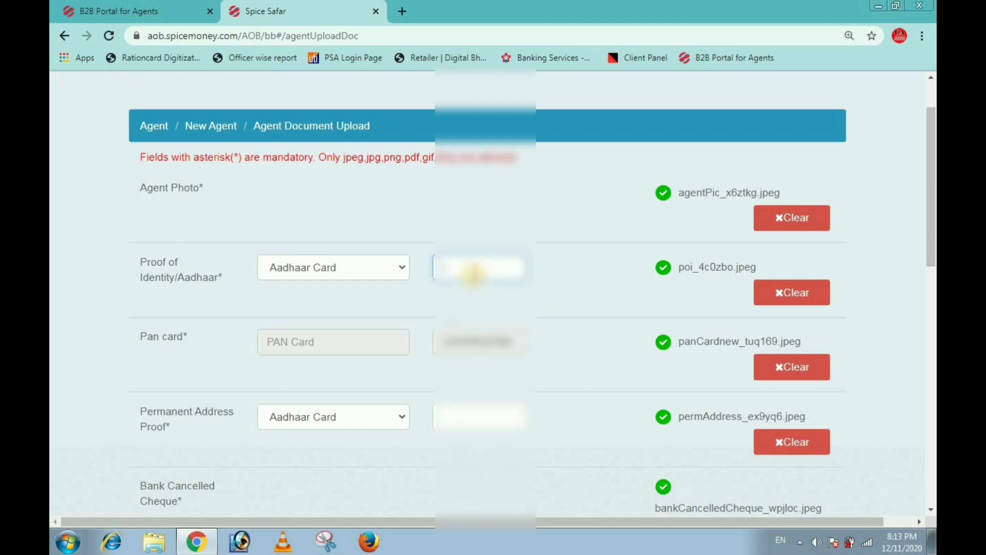
type("1234")
type("5678")
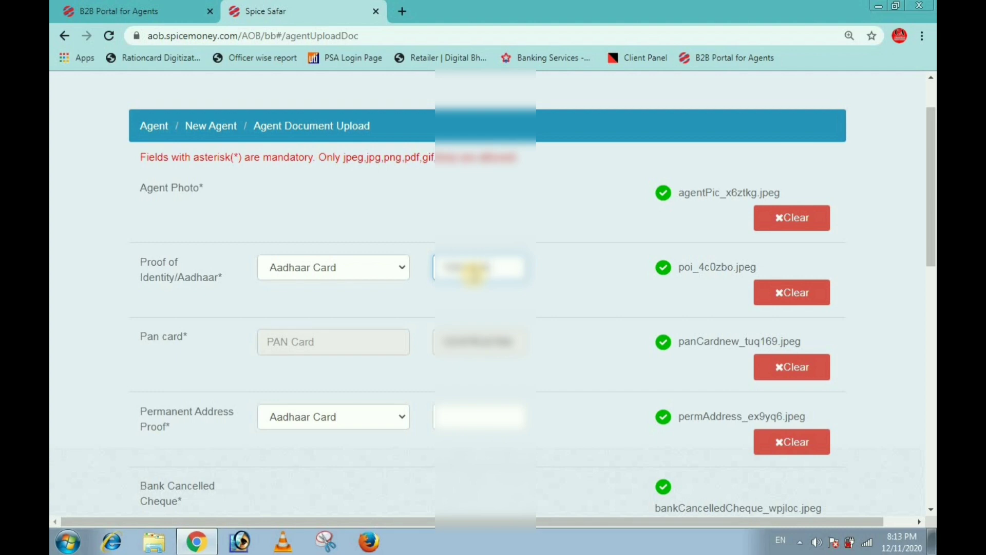
type("9012")
Step: Copy that Aadhaar number and paste it into the Permanent Address Proof number field
left_click_drag(521, 267, 434, 267)
right_click(443, 257)
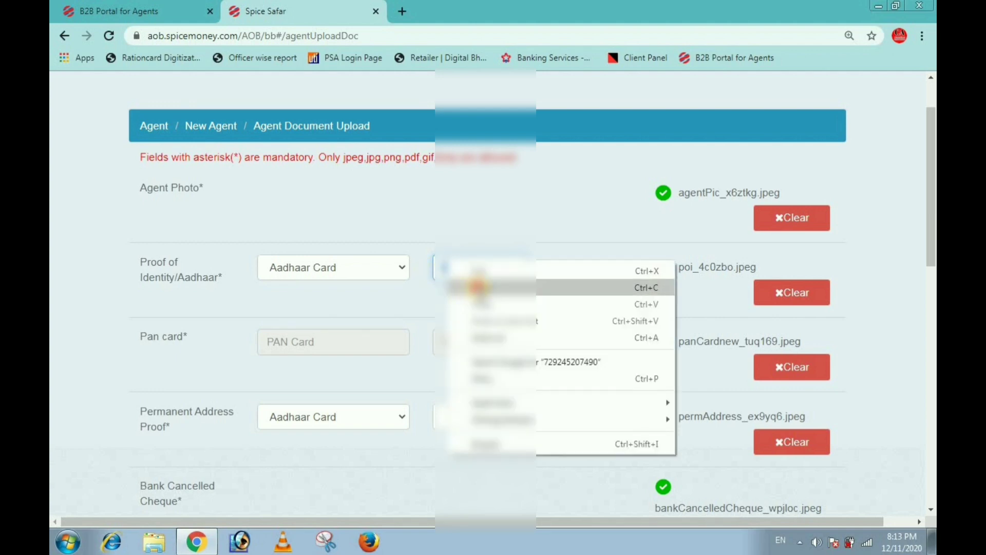
left_click(472, 284)
left_click(463, 424)
right_click(462, 425)
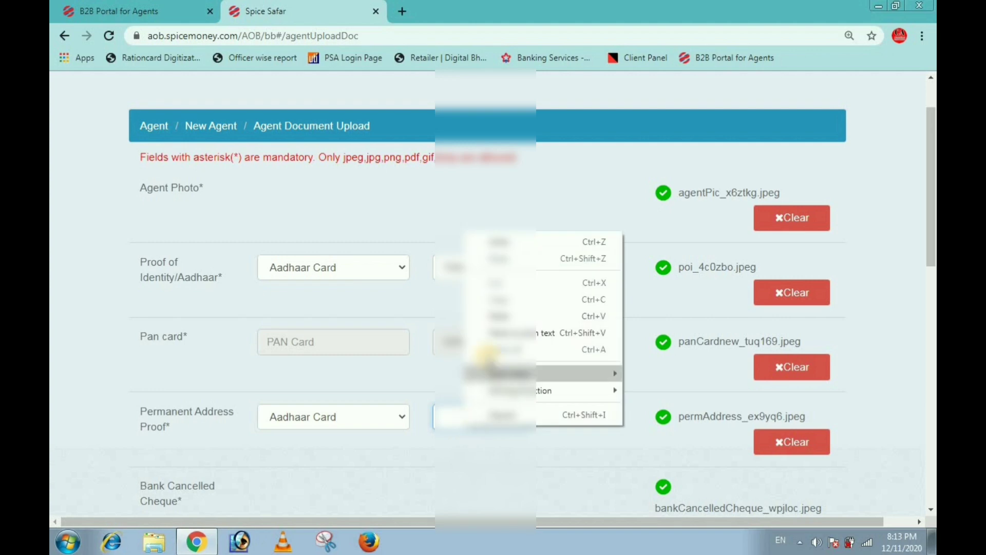
left_click(493, 315)
scroll(480, 359, "down", 15)
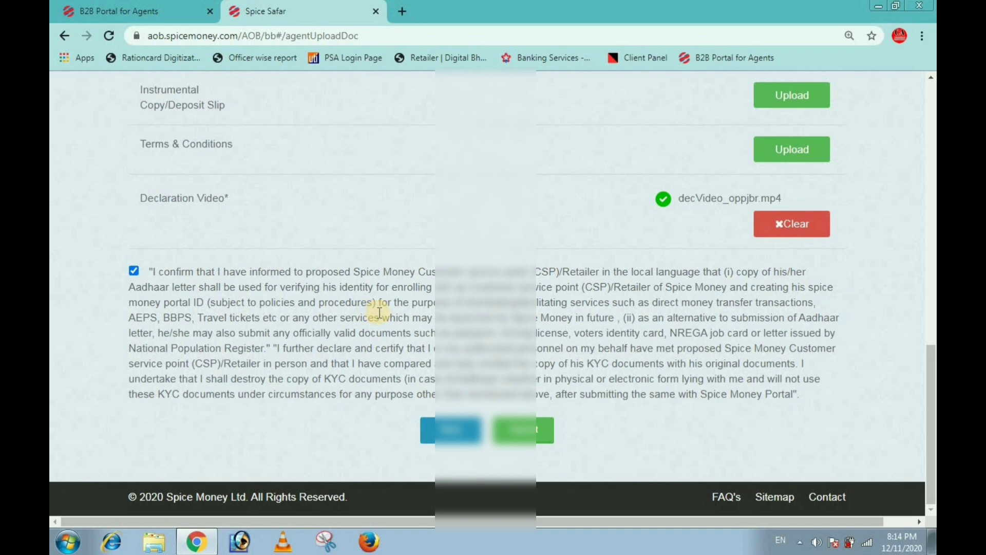
Step: Make sure the KYC declaration is ticked and submit the agent documents
scroll(379, 312, "up", 4)
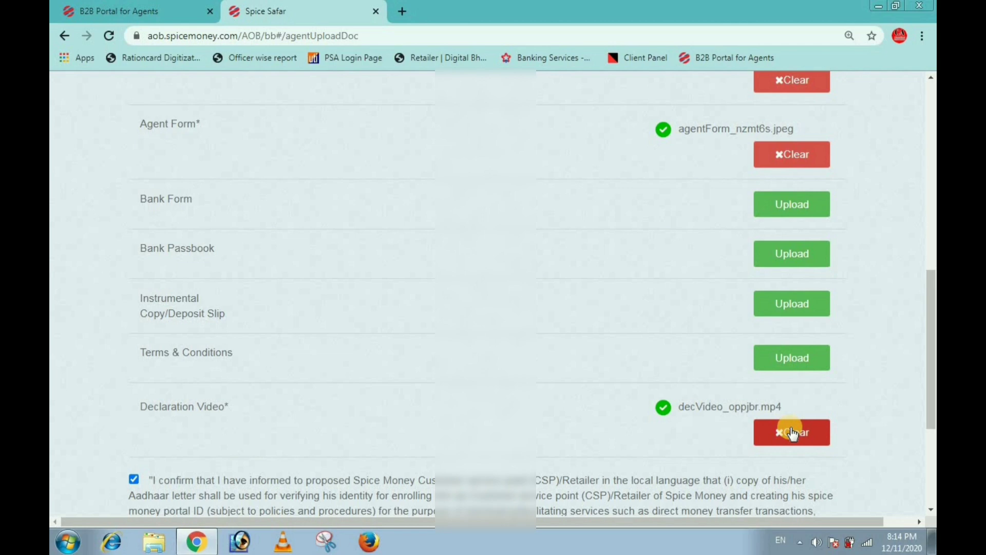
scroll(782, 392, "up", 5)
scroll(771, 360, "down", 7)
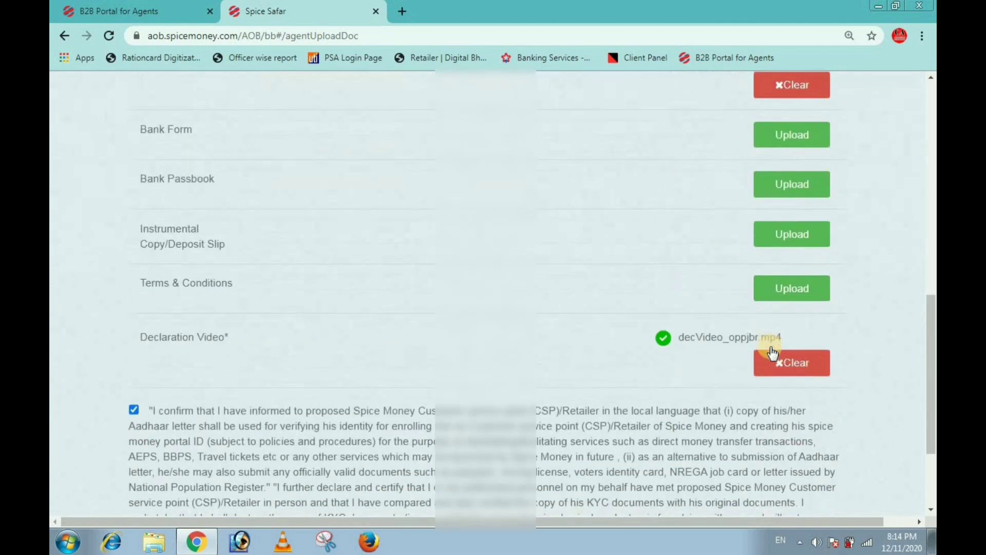
scroll(771, 353, "up", 8)
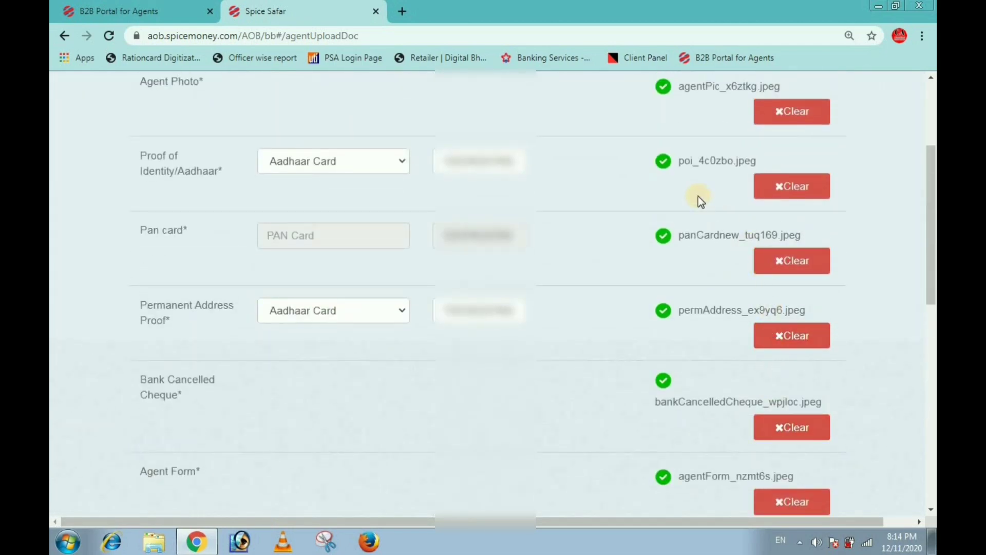
scroll(698, 196, "up", 2)
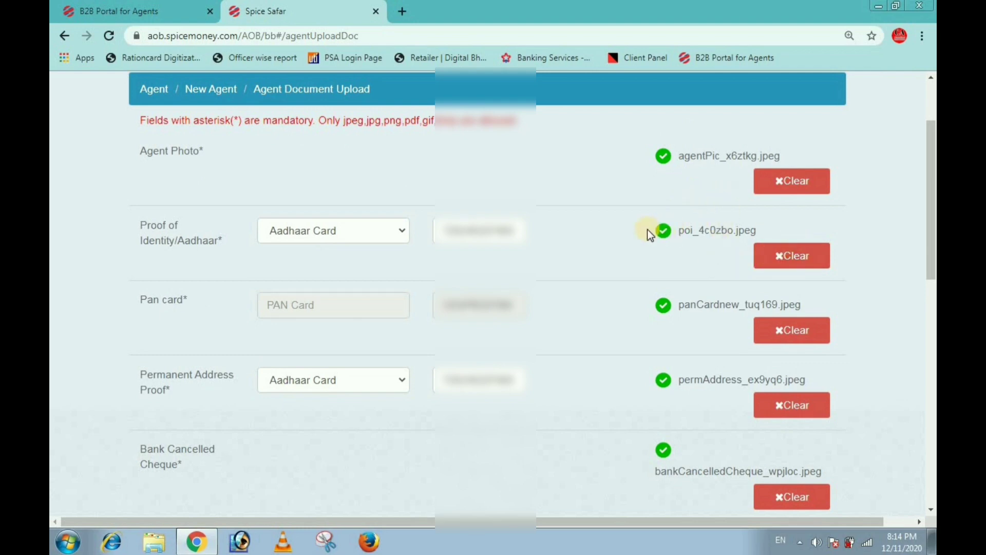
scroll(674, 316, "down", 5)
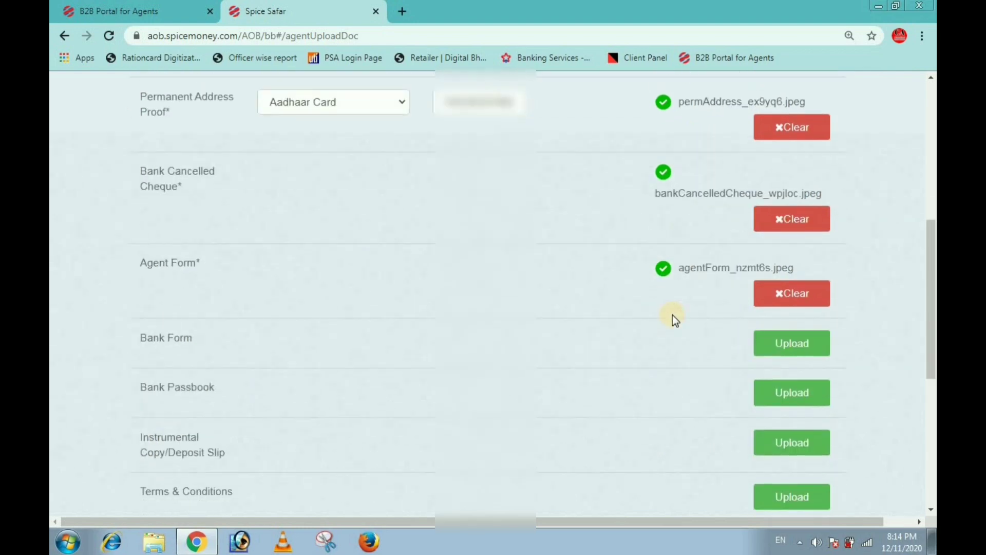
scroll(672, 315, "down", 6)
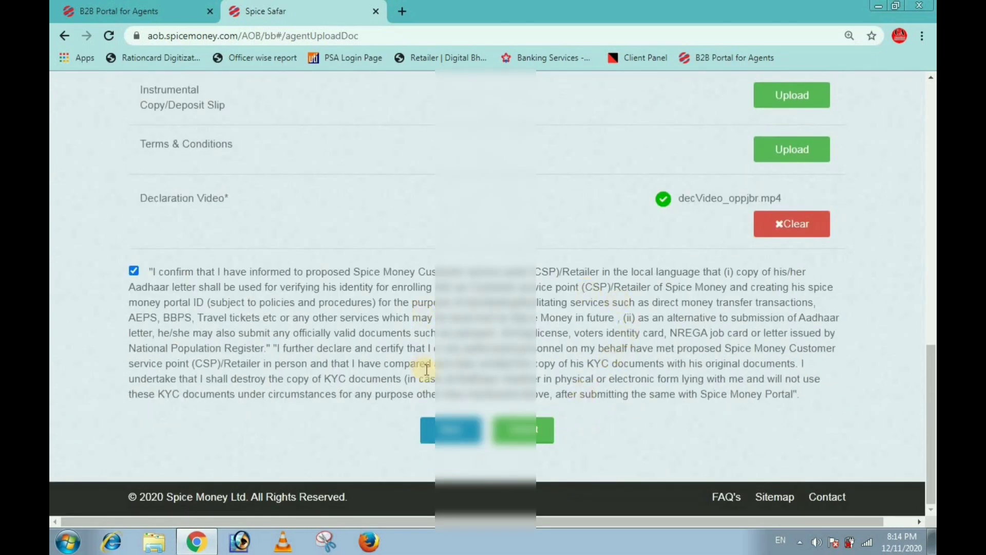
left_click(133, 270)
left_click(133, 271)
left_click(519, 427)
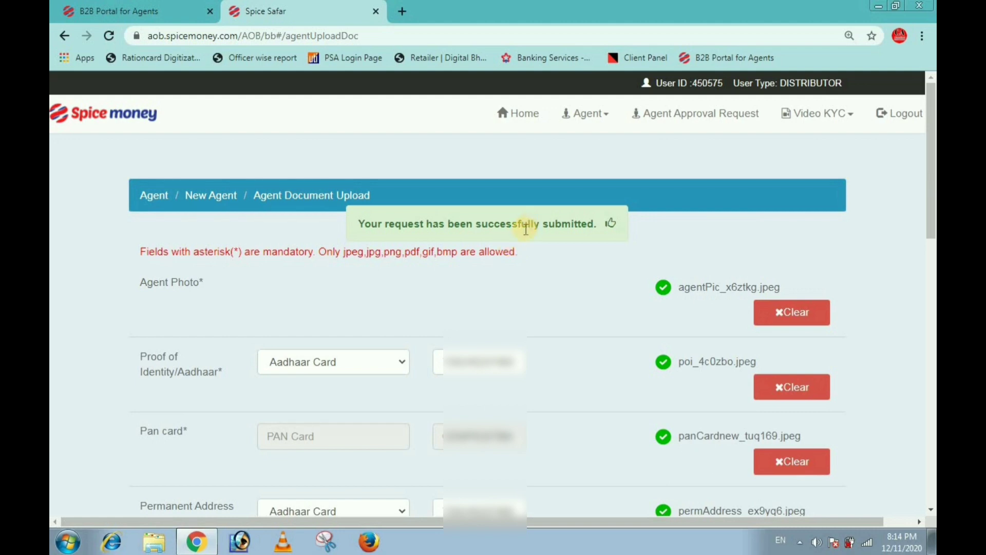
Step: Search the Agent Onboarding outbox for requests from 11-12-2020 to 11-12-2020
left_click(595, 117)
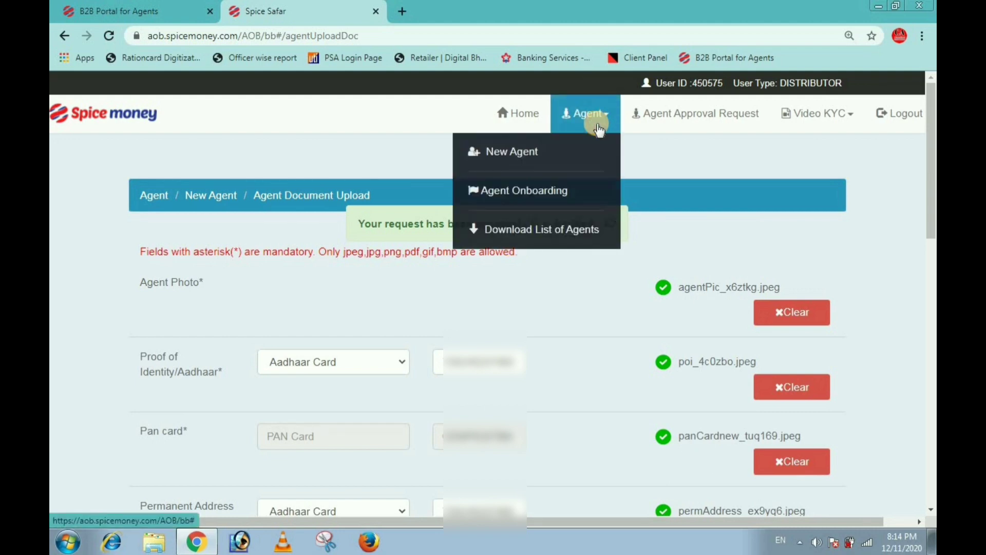
left_click(549, 187)
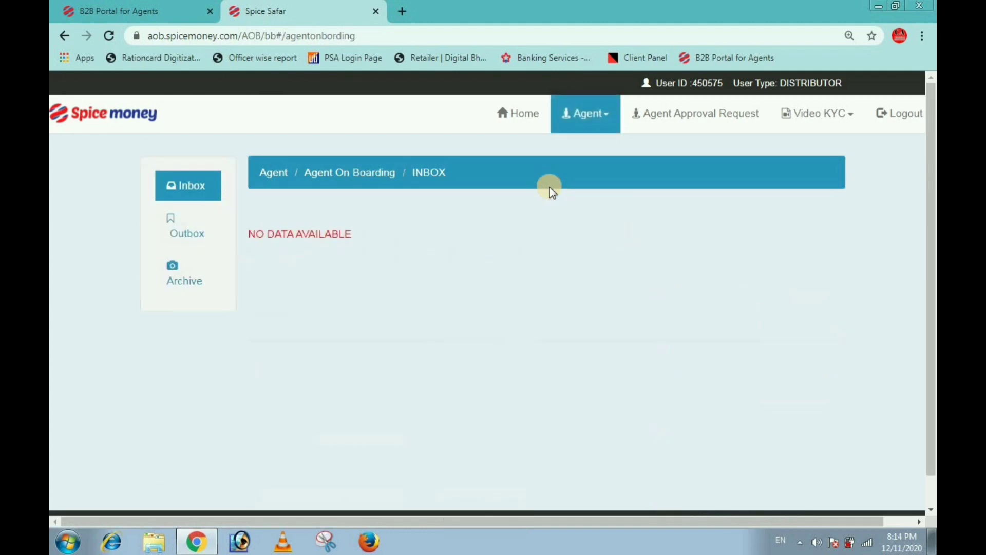
left_click(193, 226)
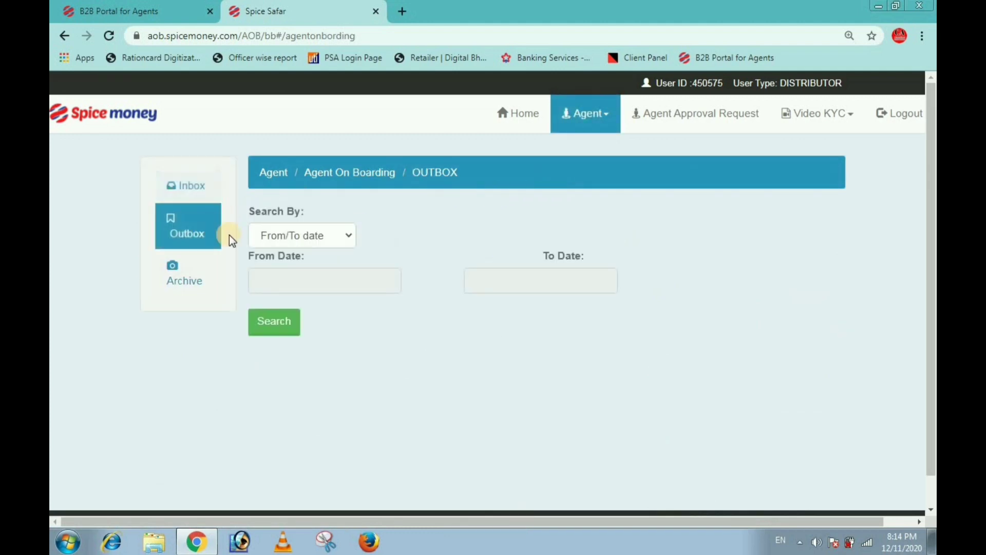
left_click(328, 279)
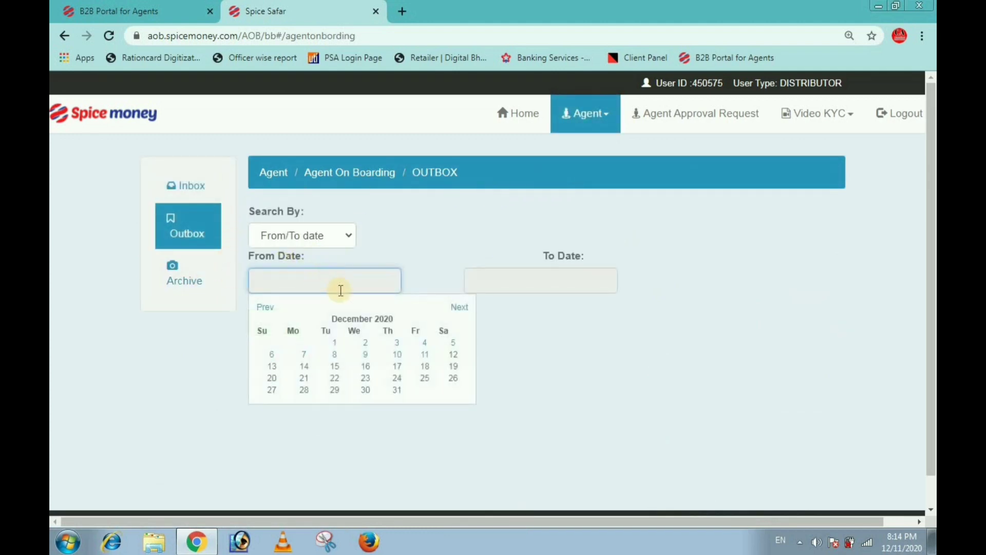
left_click(424, 355)
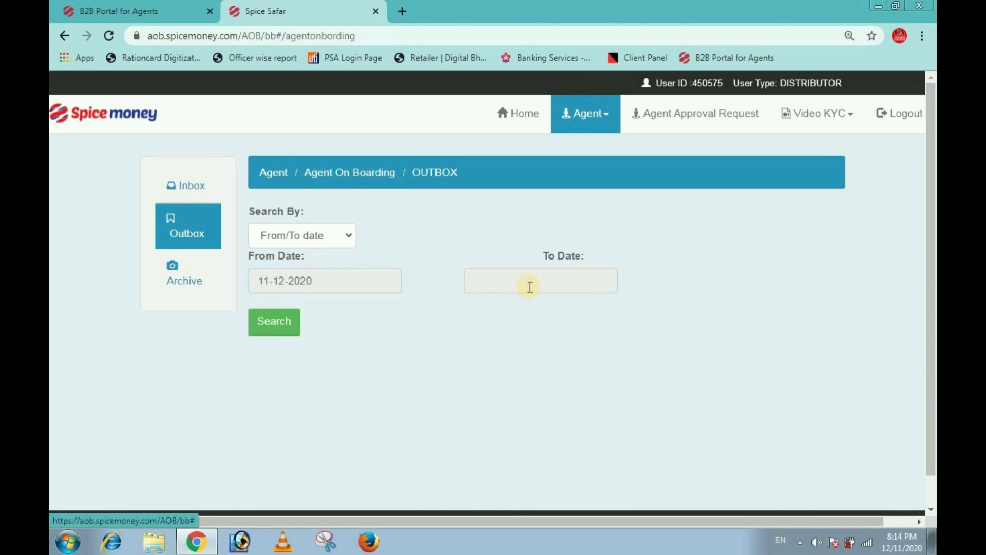
left_click(534, 282)
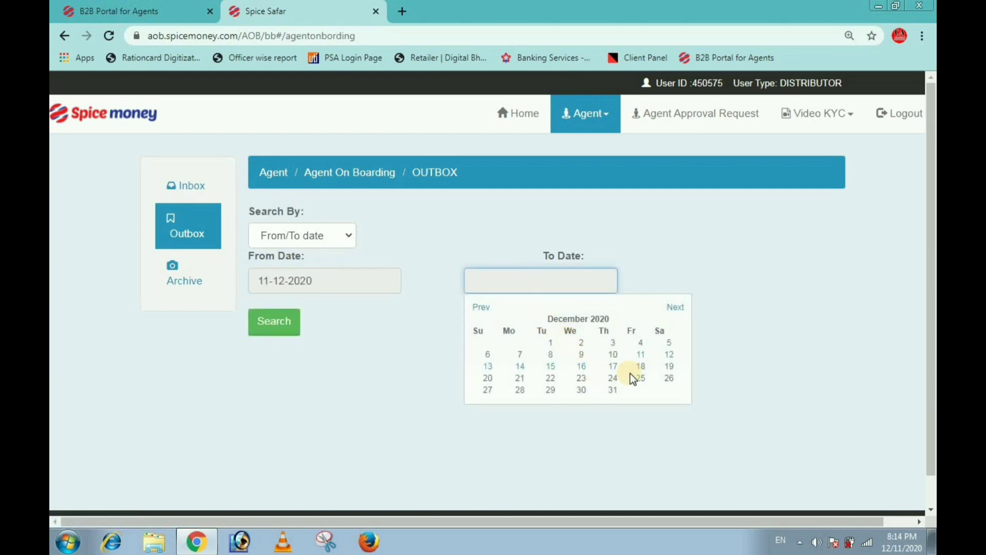
left_click(641, 356)
left_click(271, 327)
Step: Open the details of the found agent onboarding record
scroll(457, 364, "down", 2)
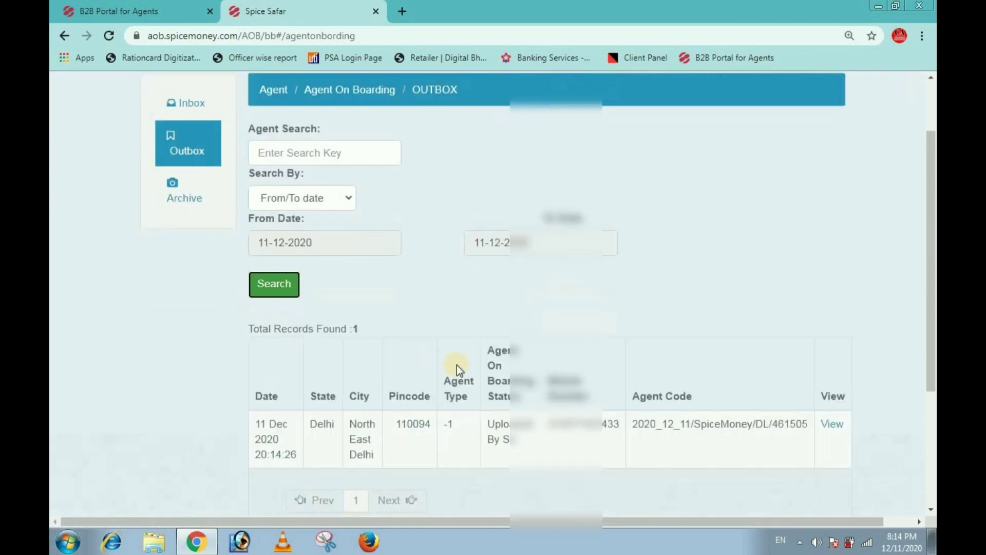
scroll(606, 452, "down", 1)
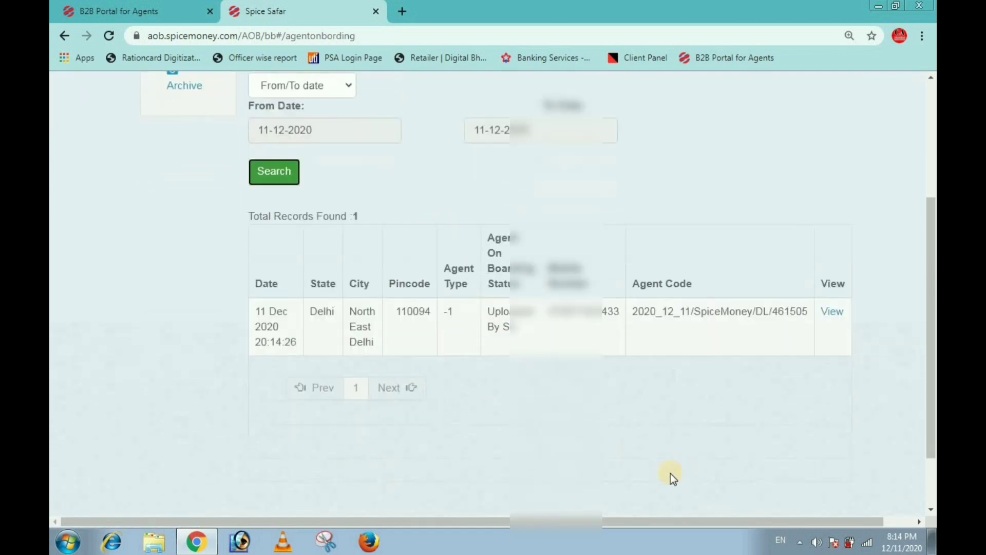
left_click_drag(609, 522, 705, 519)
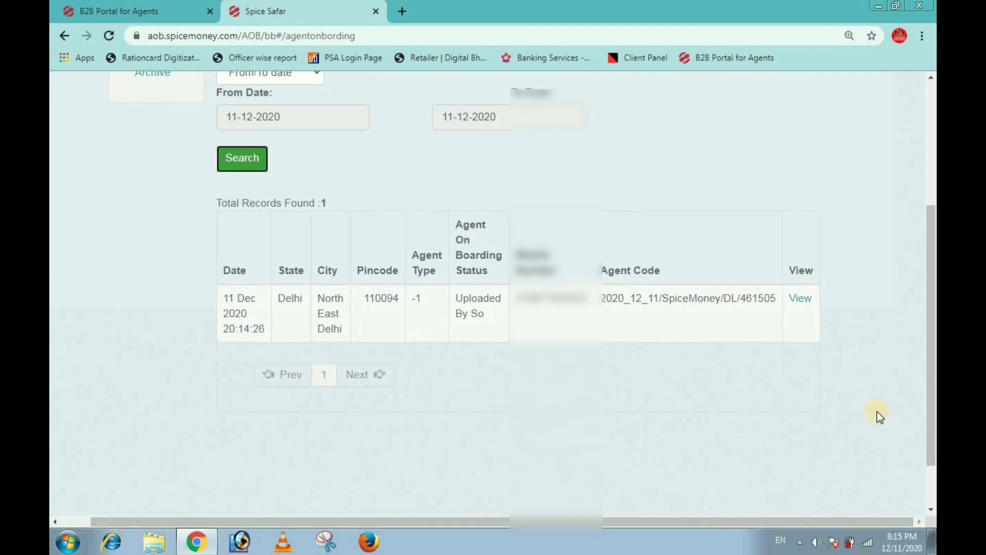
left_click_drag(932, 355, 861, 405)
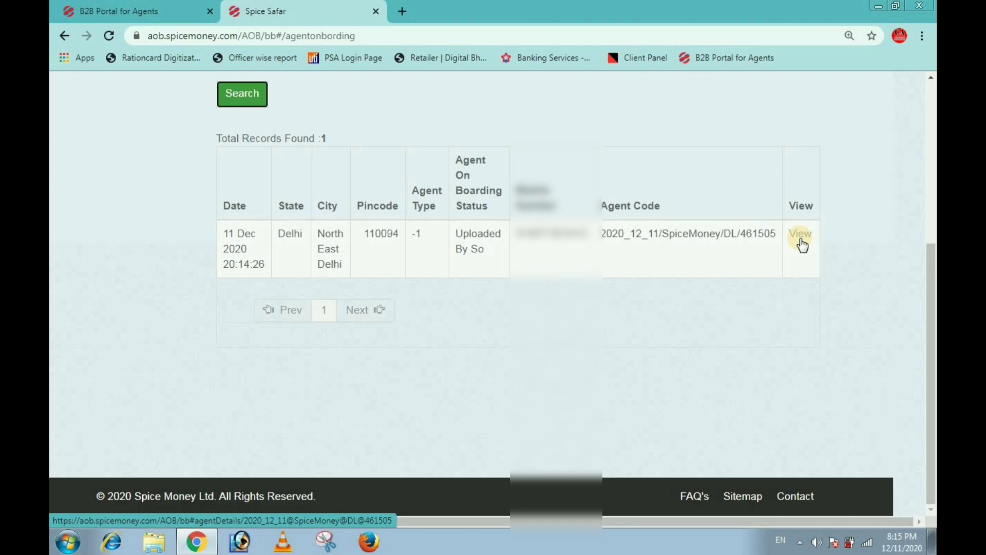
scroll(802, 246, "up", 4)
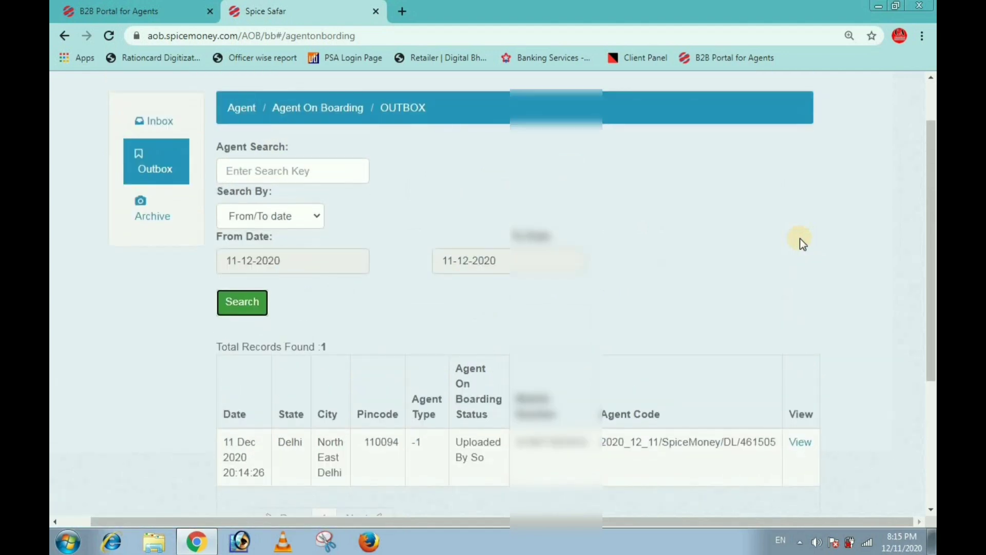
scroll(802, 243, "down", 1)
scroll(802, 243, "up", 3)
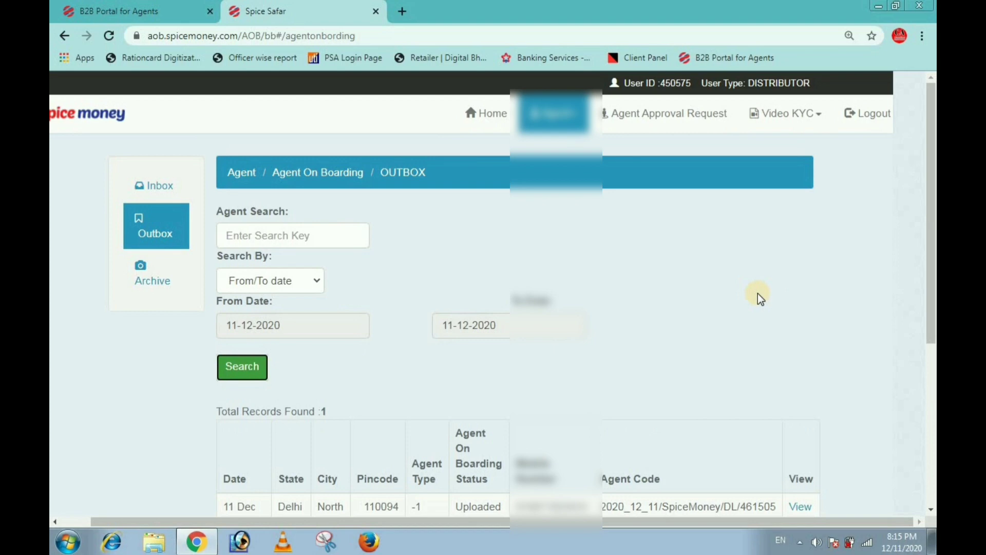
scroll(760, 323, "down", 3)
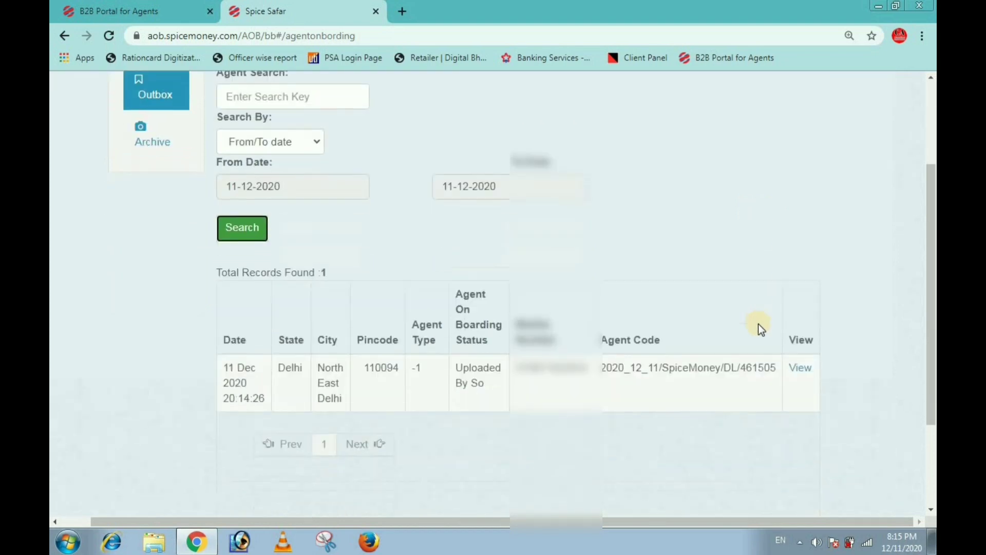
left_click(799, 371)
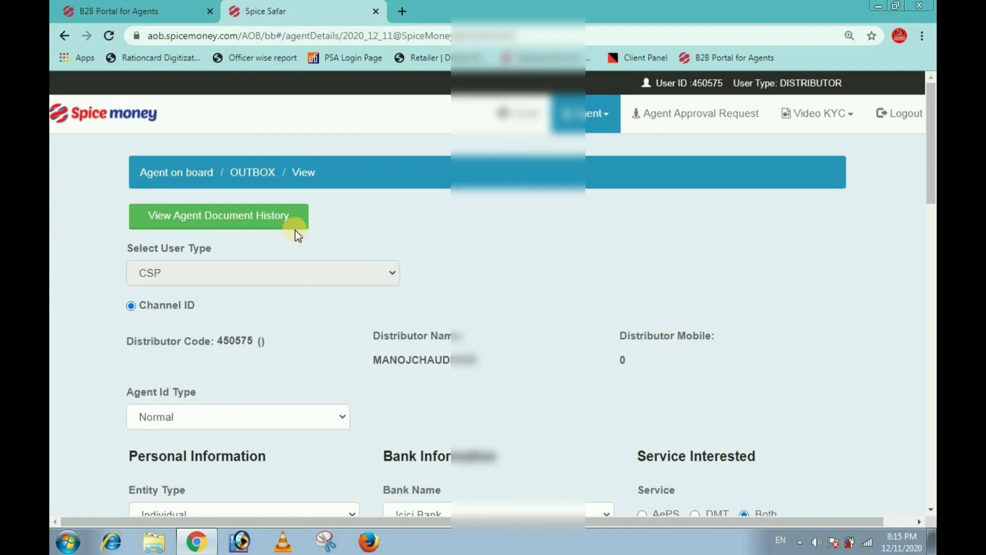
left_click(268, 220)
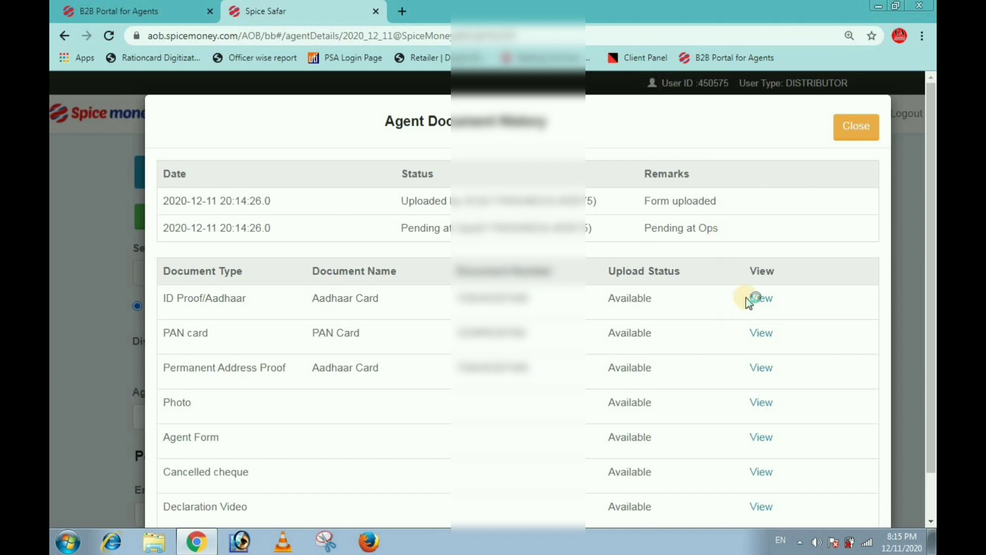
scroll(749, 298, "down", 1)
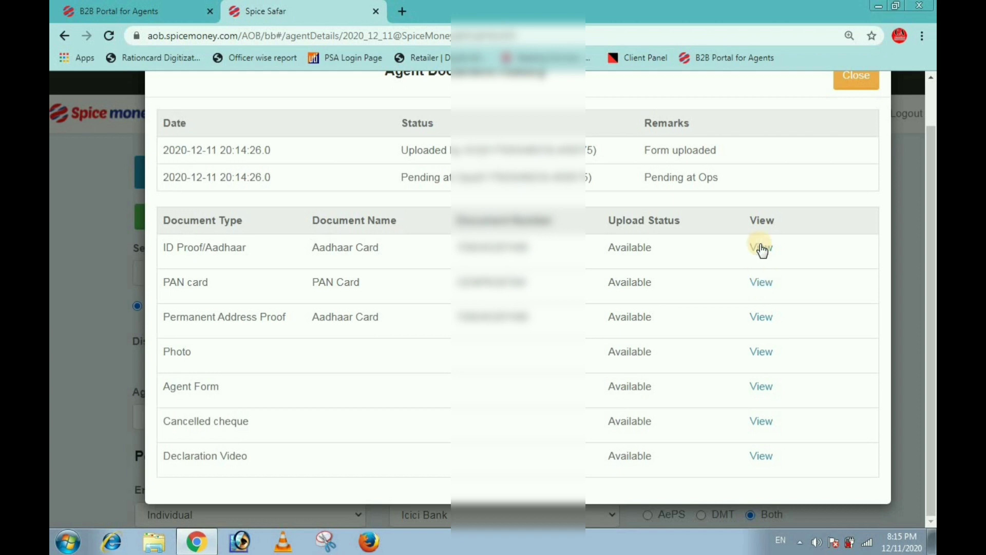
scroll(761, 251, "up", 1)
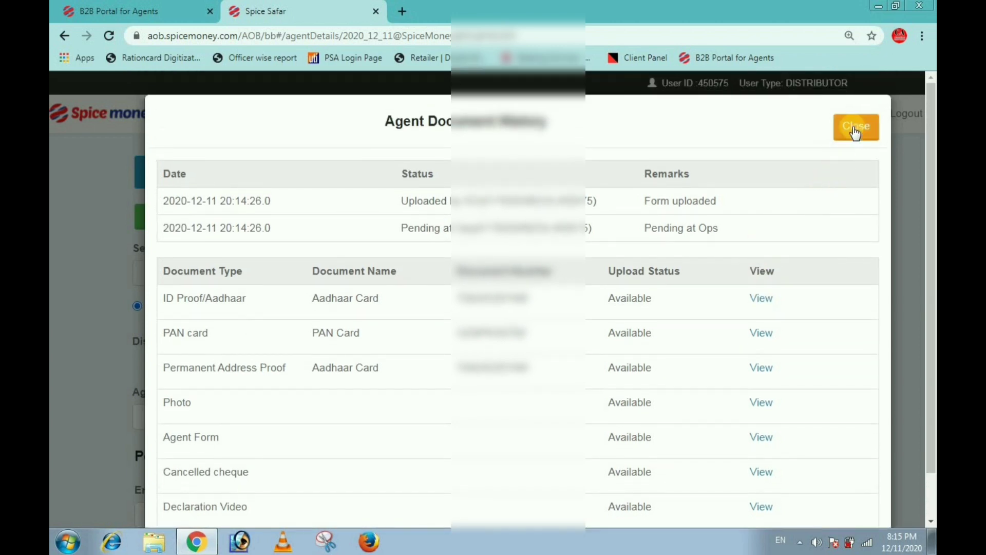
left_click(854, 128)
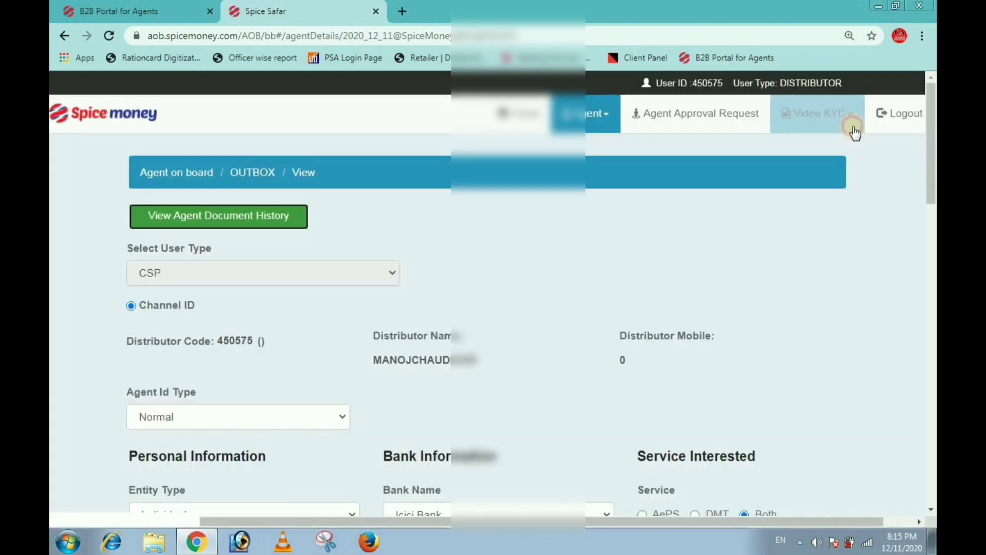
Step: Return to the agent home page, then switch back to the B2B Portal for Agents dashboard
left_click(519, 123)
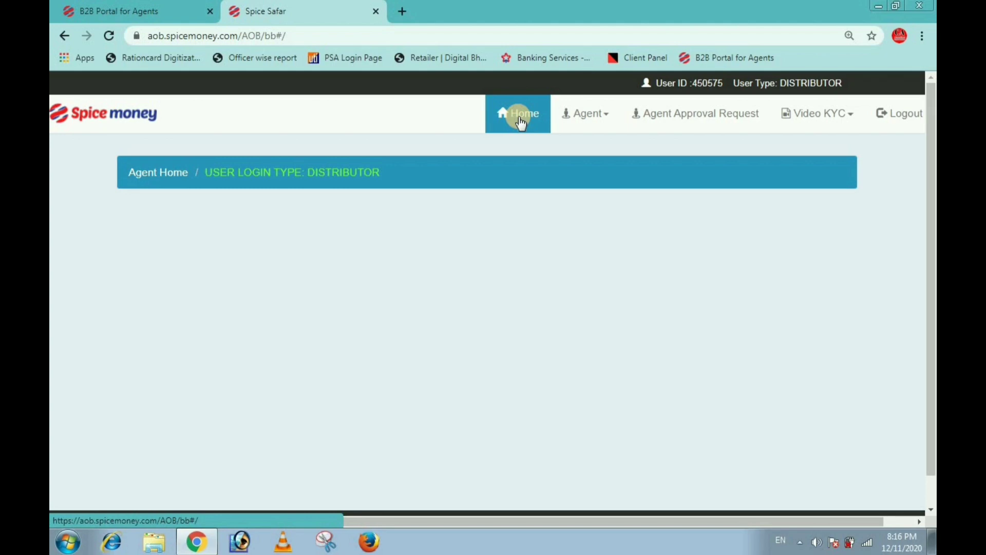
left_click(120, 11)
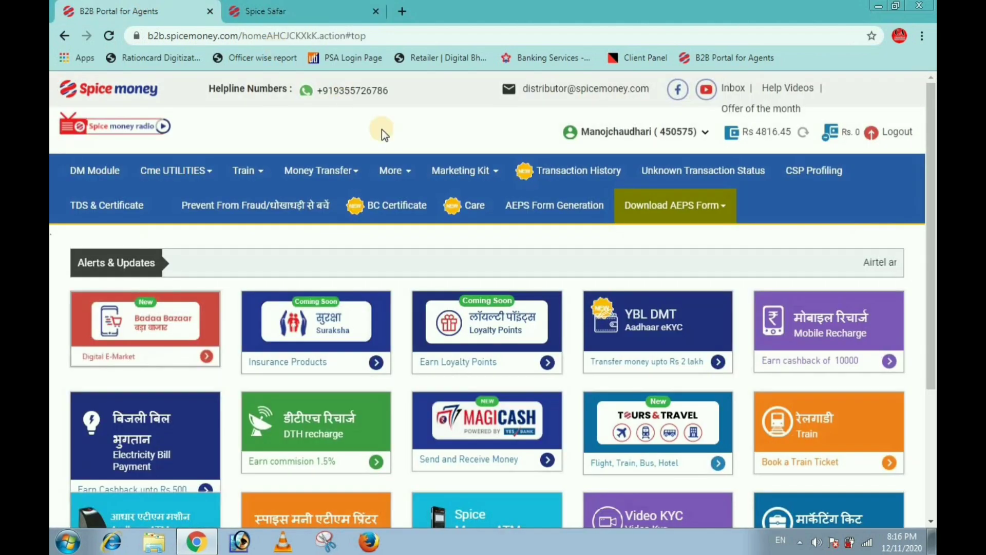